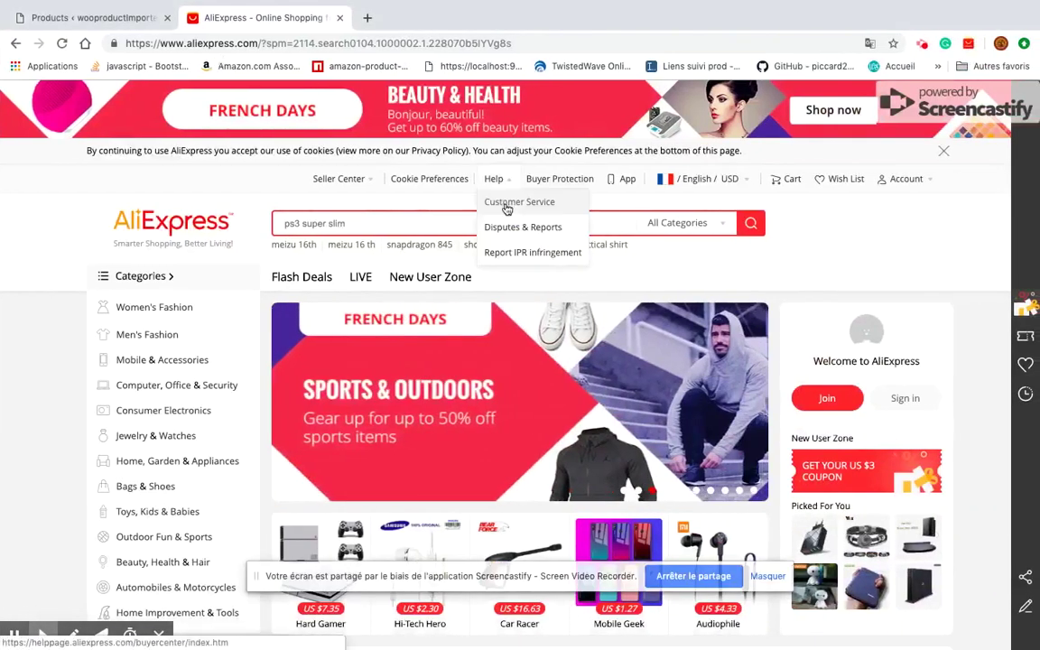
Search AliExpress for 'car accessories' and open the Baymax shaking-head car ornament result.
left_click(776, 580)
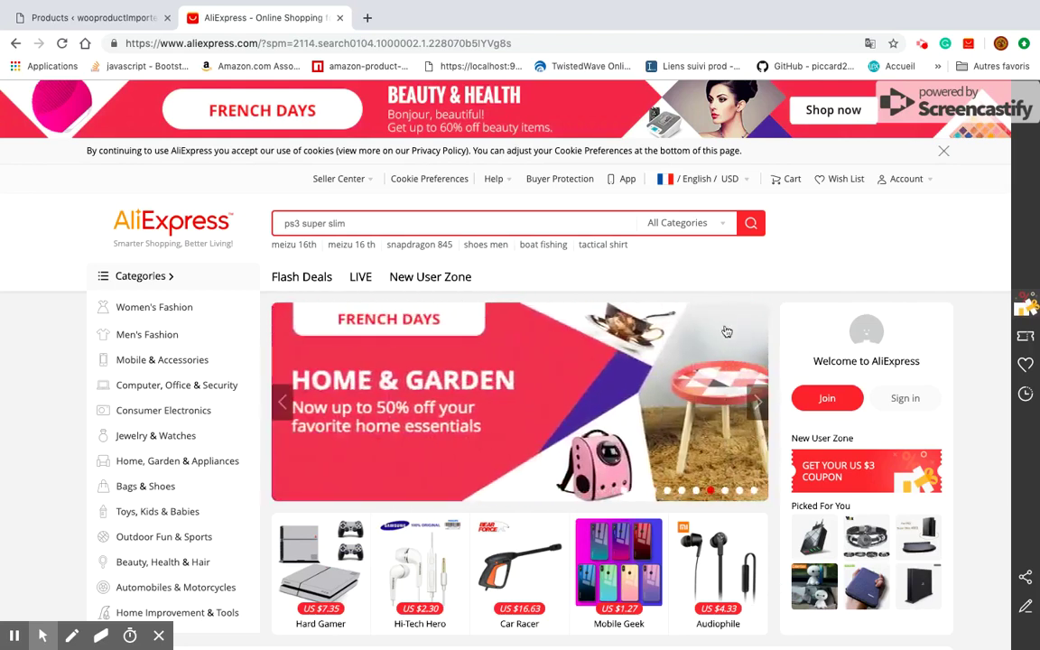
left_click(510, 226)
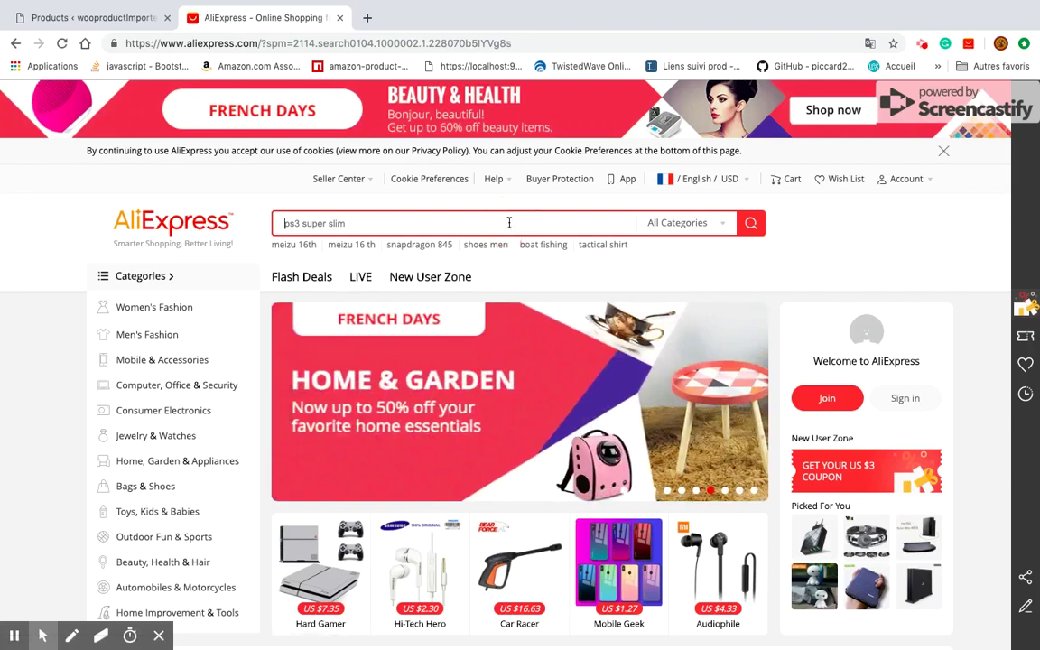
type("car accessories")
key("Return")
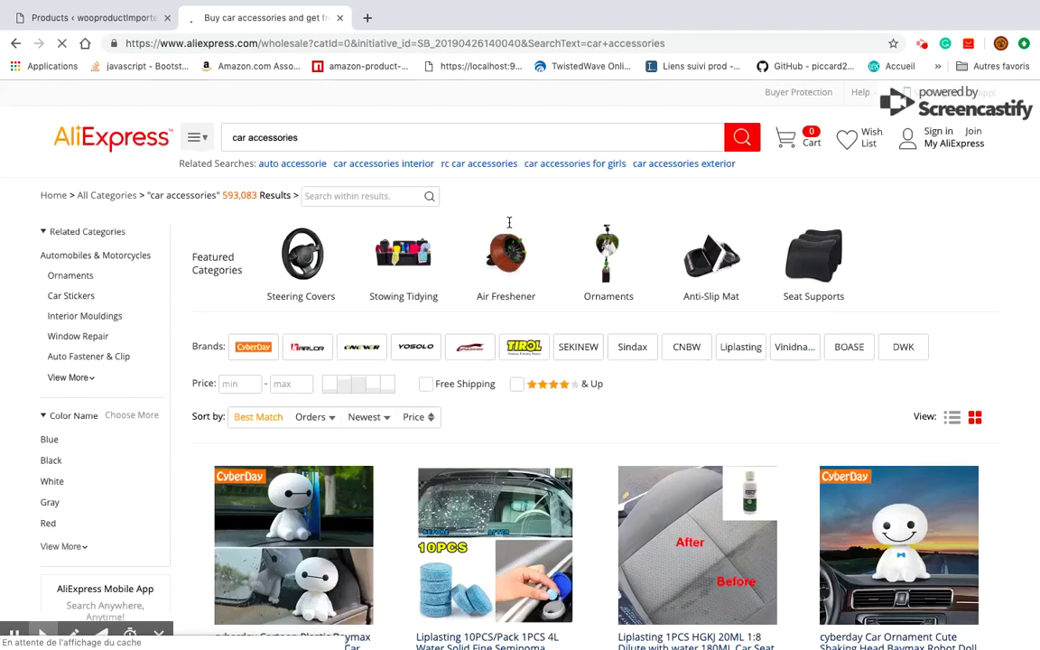
scroll(388, 325, "down", 2)
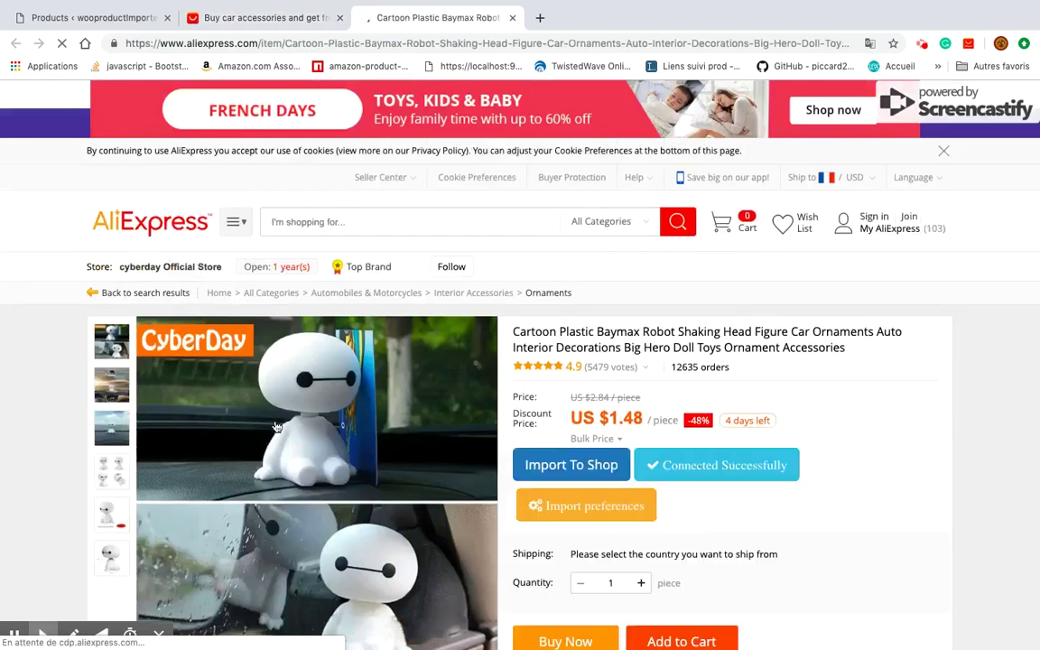
scroll(277, 426, "down", 2)
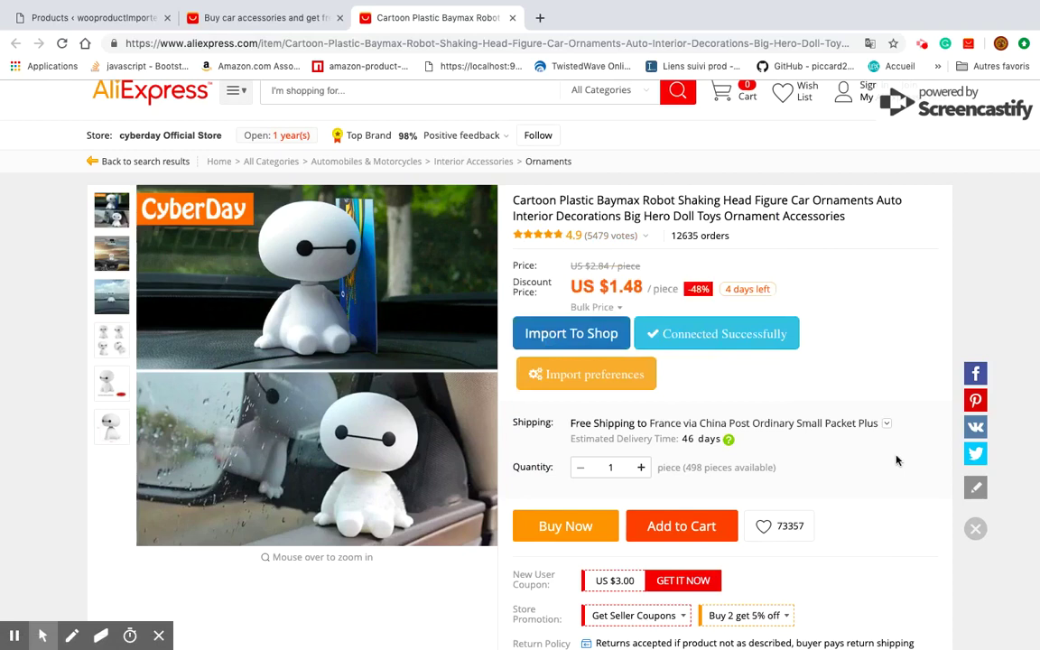
Start the Wooshark import and review its General, Description and Gallery tabs.
left_click(606, 339)
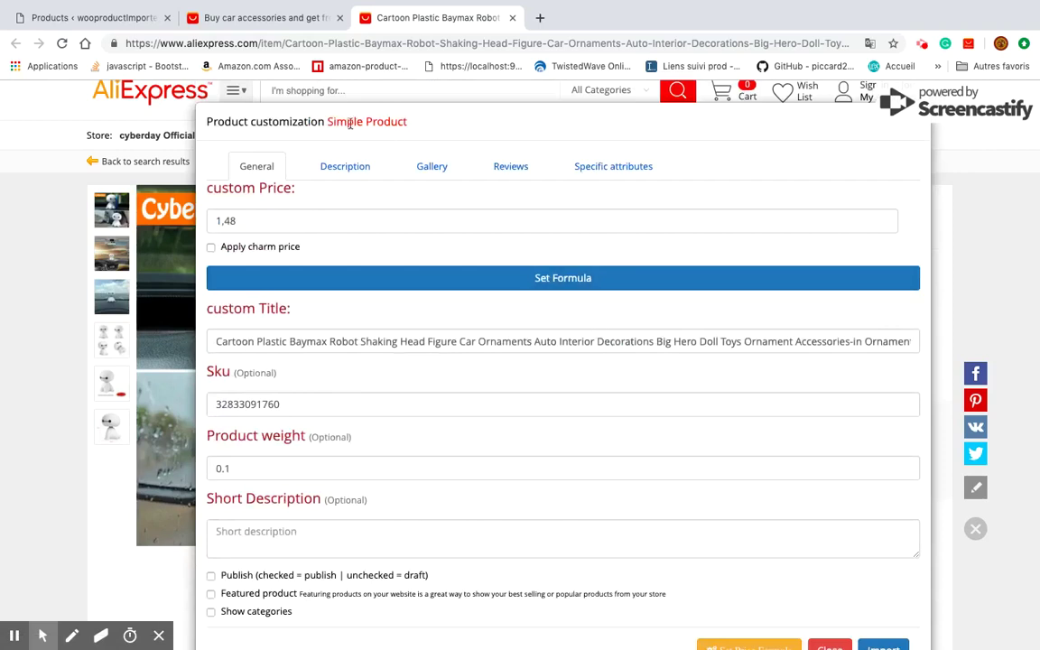
left_click_drag(327, 121, 412, 124)
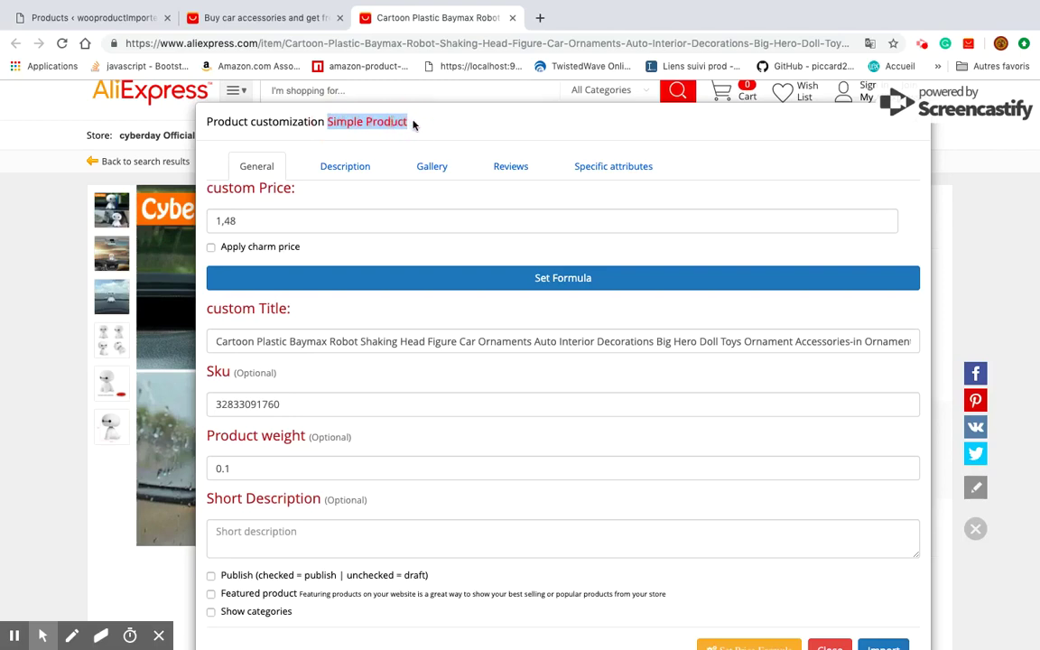
left_click(341, 221)
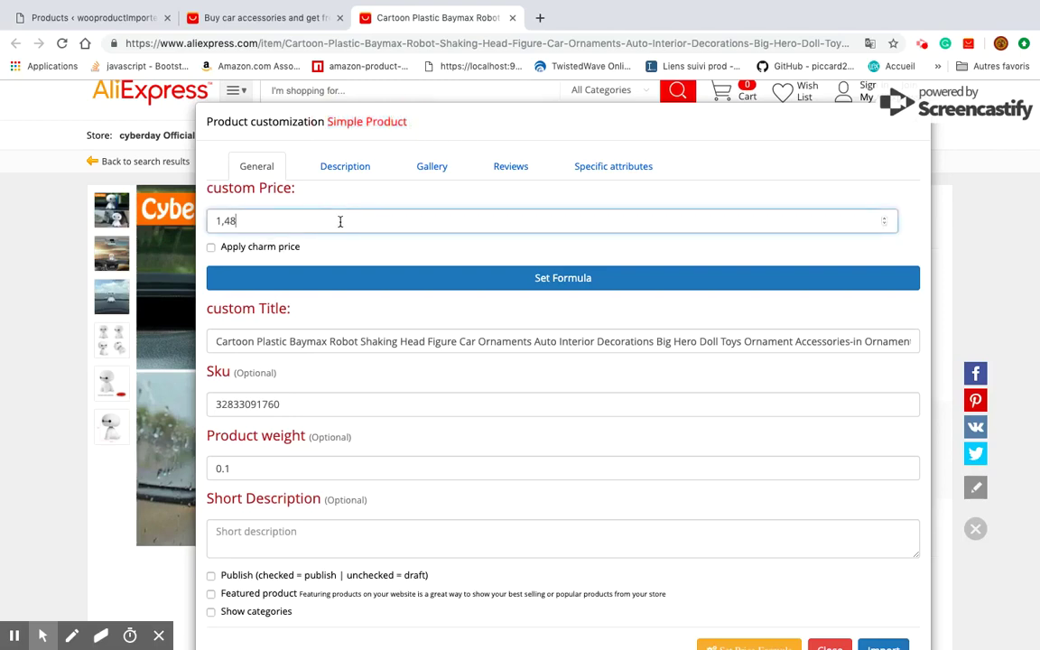
left_click(303, 339)
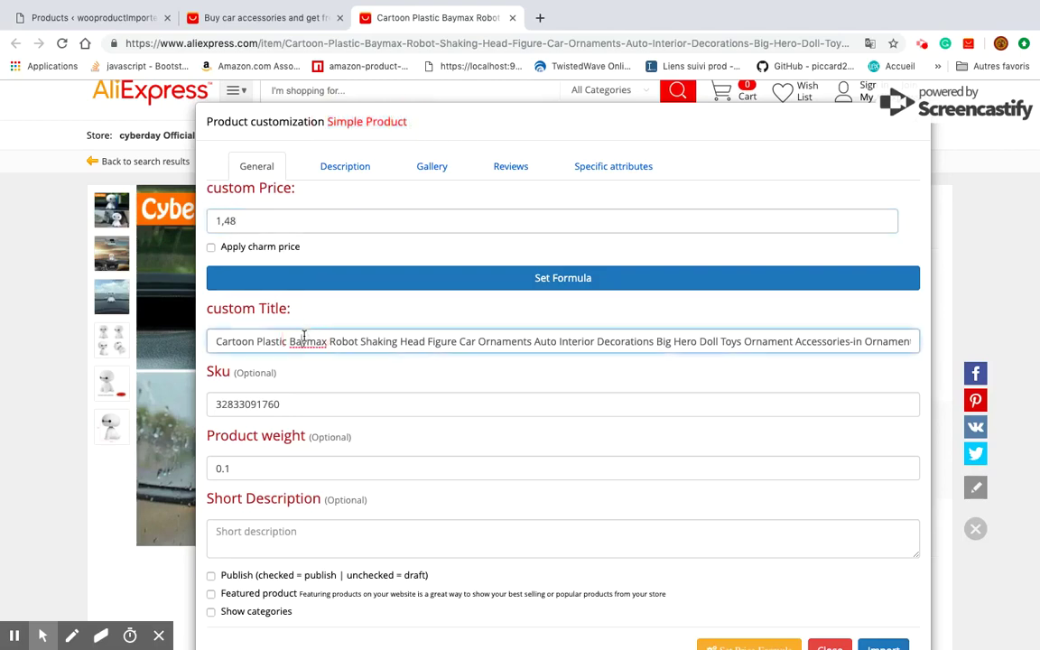
left_click(360, 178)
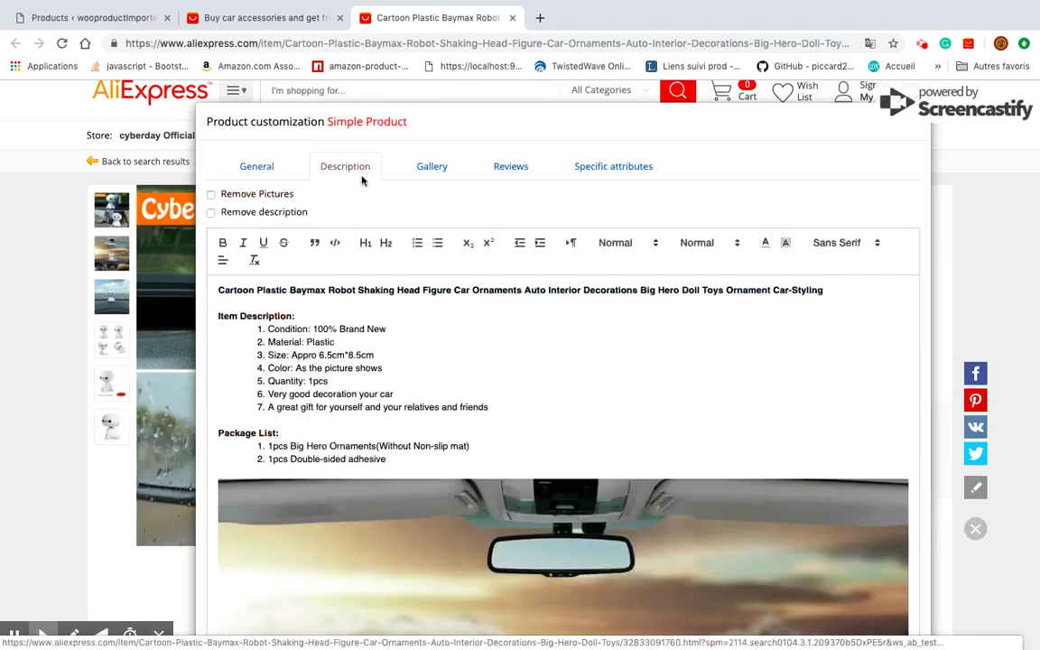
left_click(419, 175)
left_click(258, 170)
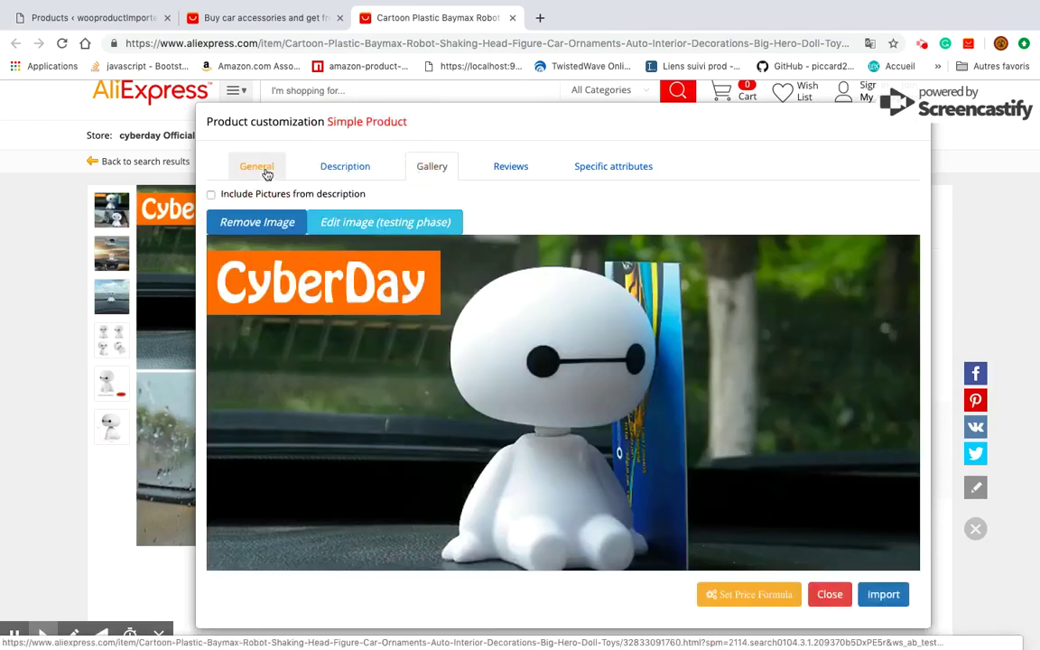
Look over the custom Price, Title, Sku and Product weight settings.
left_click_drag(291, 188, 209, 187)
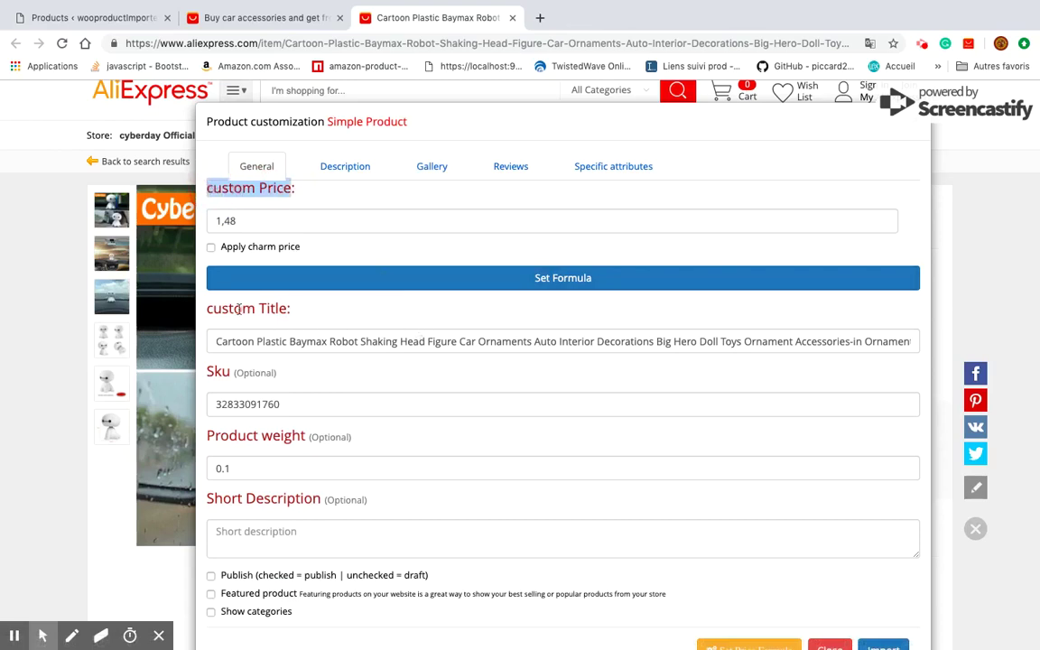
left_click_drag(205, 313, 289, 309)
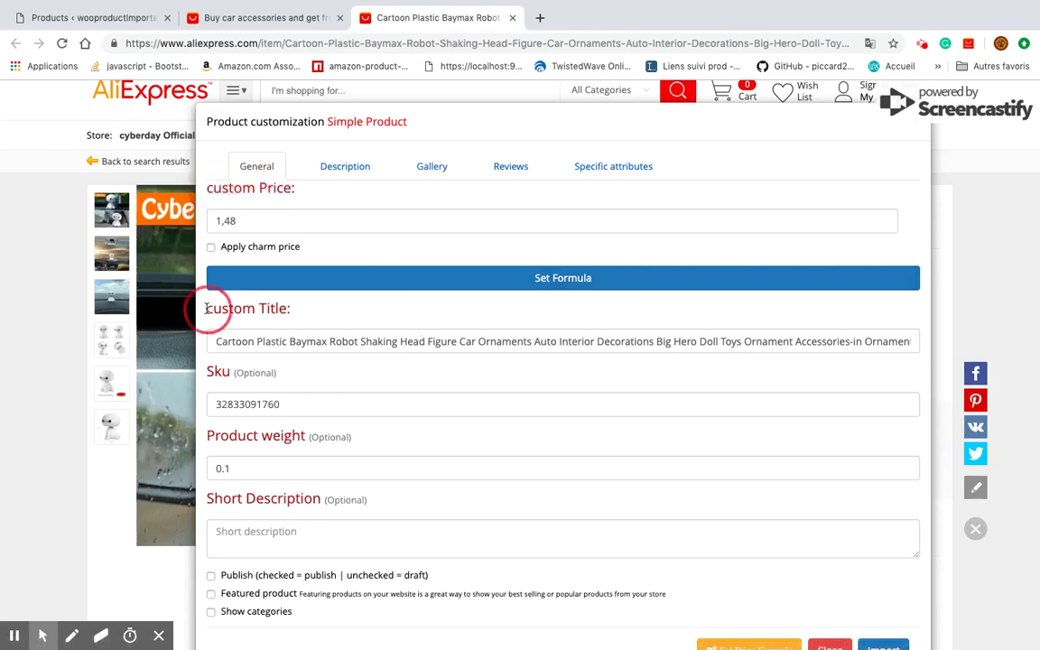
double_click(217, 370)
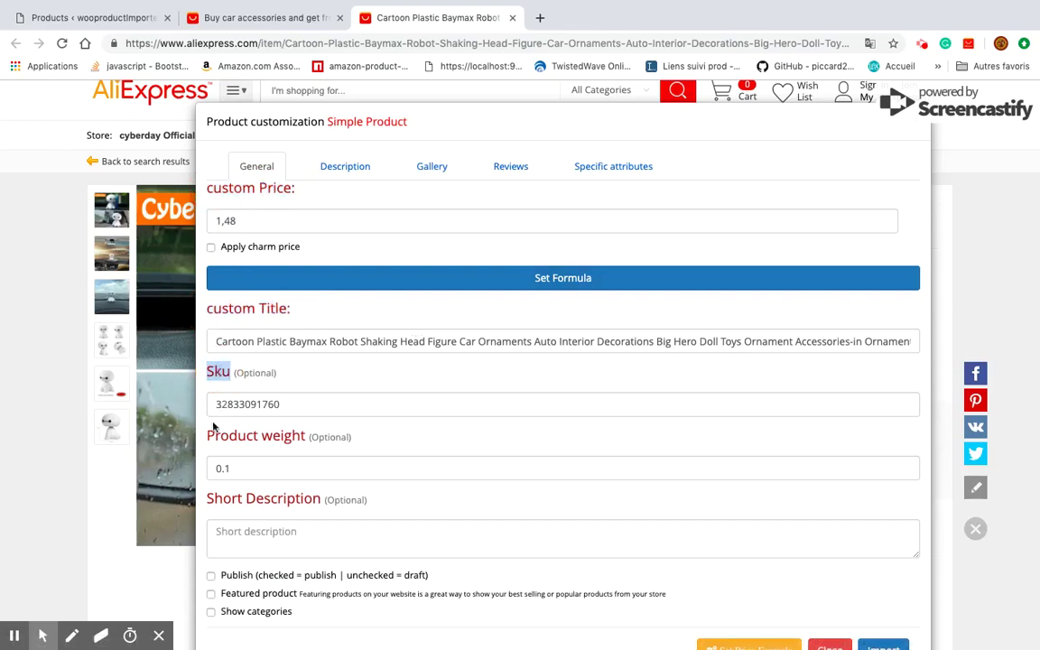
left_click_drag(206, 436, 311, 437)
left_click_drag(219, 499, 318, 501)
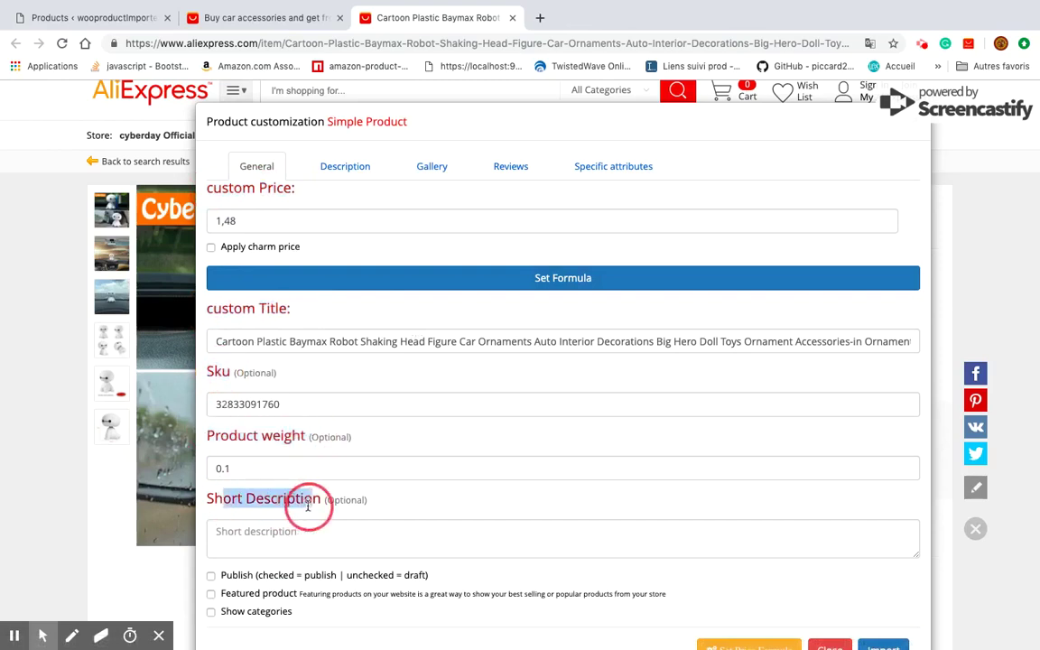
scroll(311, 541, "down", 1)
Tick the winter and eqzsd categories and mark the product as featured.
left_click(273, 556)
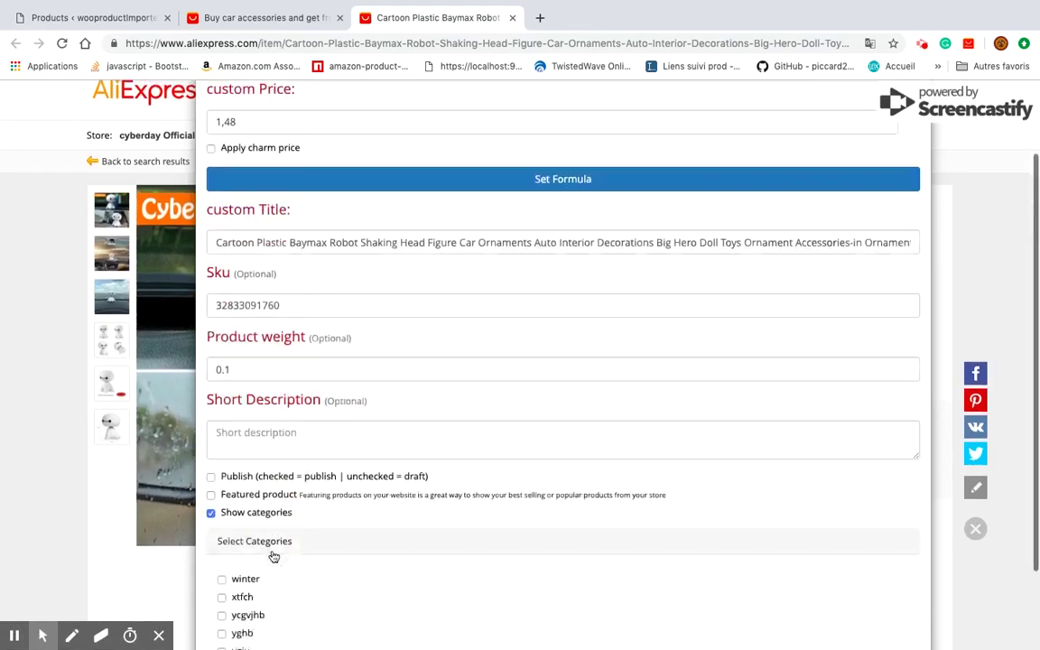
scroll(272, 552, "down", 3)
left_click(221, 475)
scroll(287, 536, "up", 5)
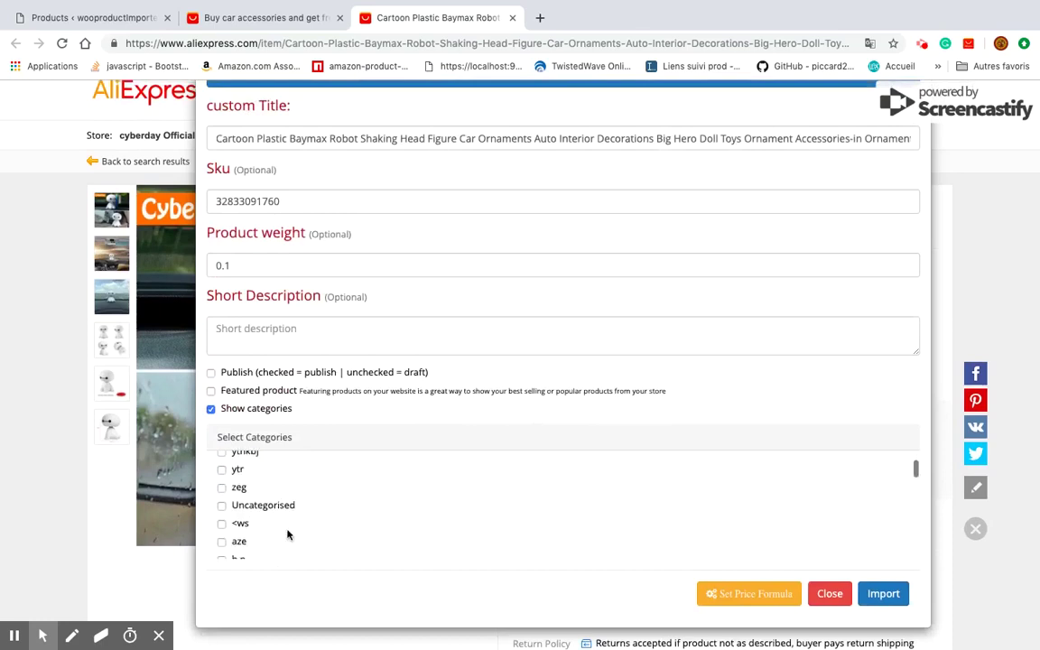
scroll(284, 535, "down", 2)
scroll(285, 535, "down", 1)
scroll(284, 536, "down", 3)
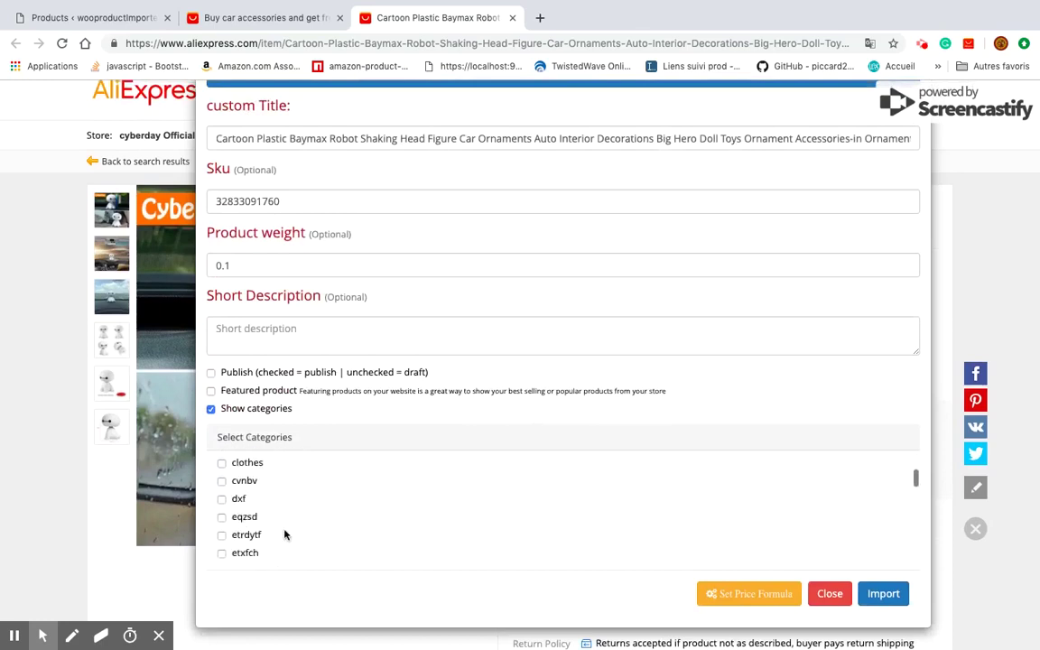
left_click(221, 515)
scroll(316, 494, "up", 1)
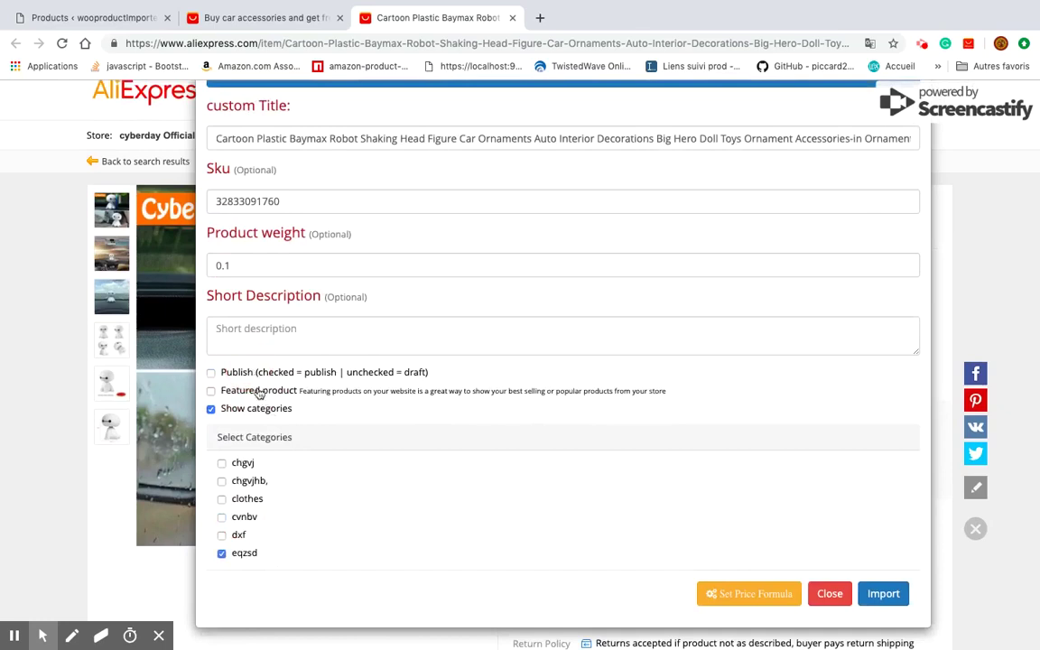
left_click(256, 396)
left_click(251, 336)
Type the short description and delete Item Description entries 3 to 7.
type("test")
scroll(251, 340, "up", 5)
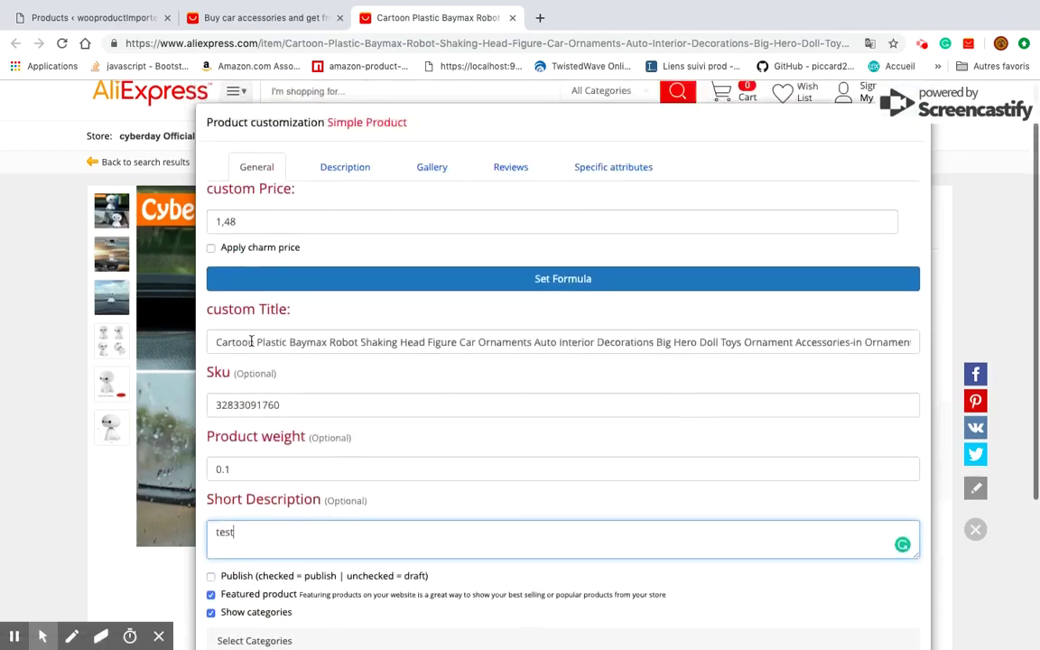
left_click(343, 167)
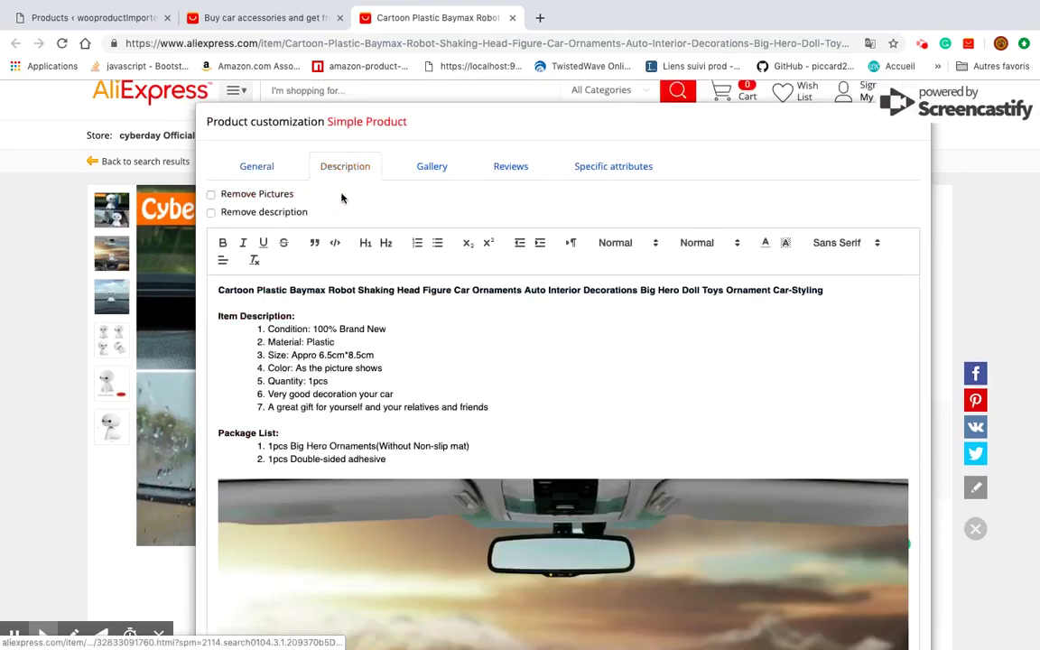
left_click(257, 195)
left_click(284, 215)
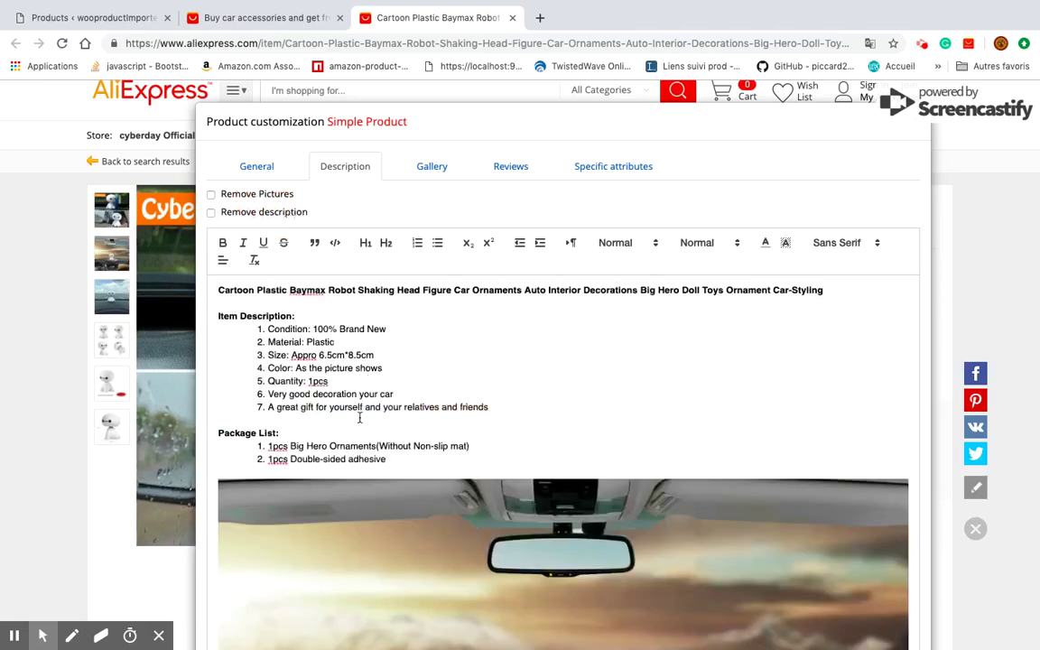
left_click_drag(488, 407, 268, 355)
key("BackSpace")
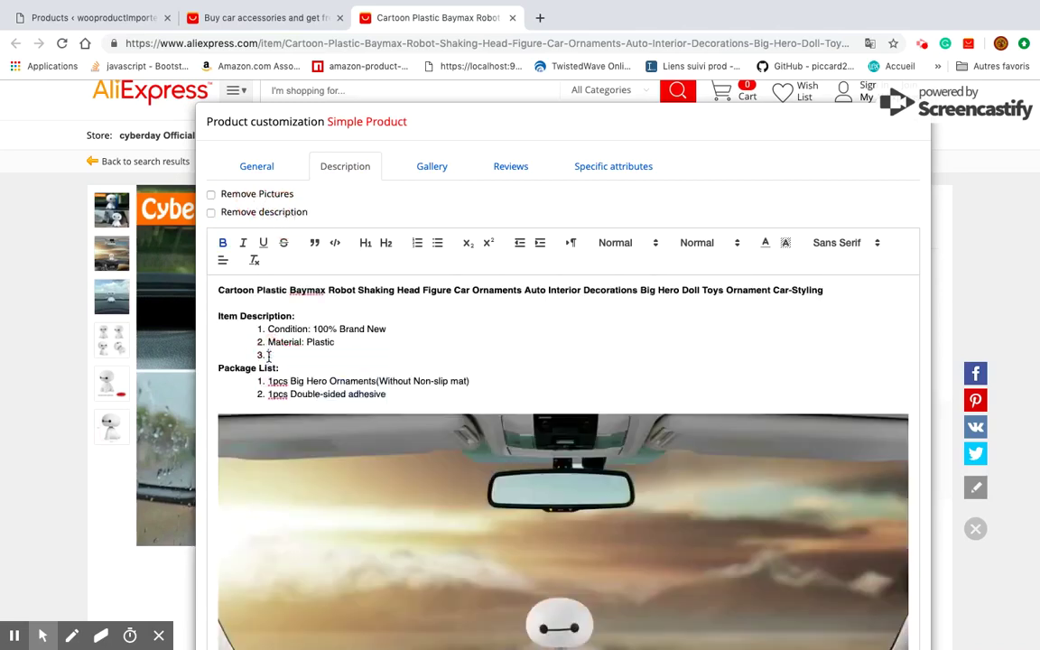
left_click(308, 462)
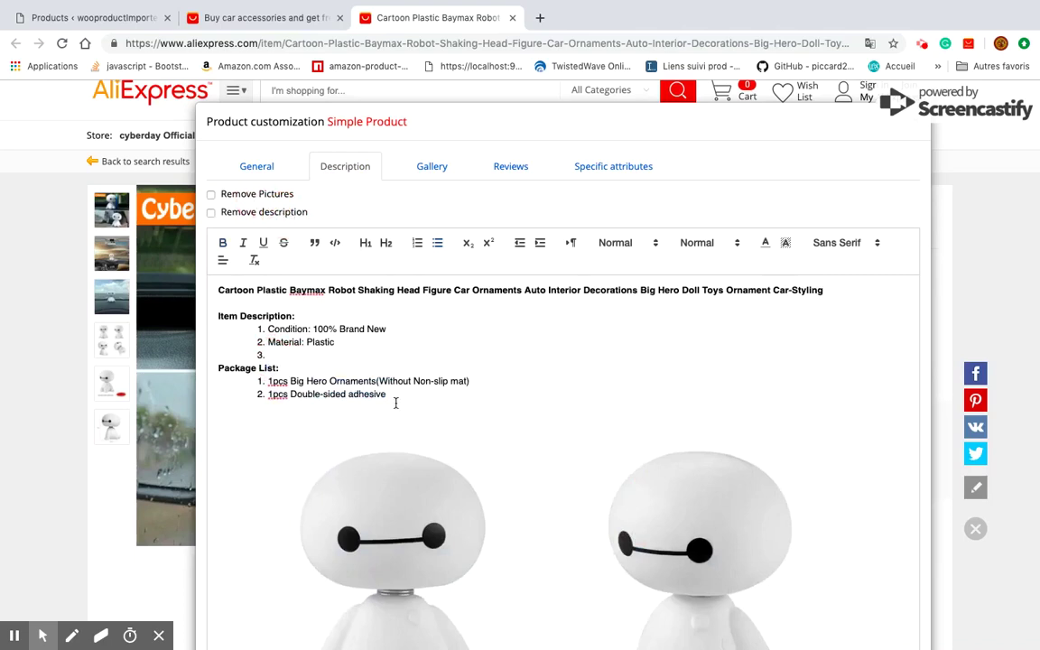
Set the description text below the title to red Monospace.
left_click_drag(396, 403, 217, 302)
left_click(833, 253)
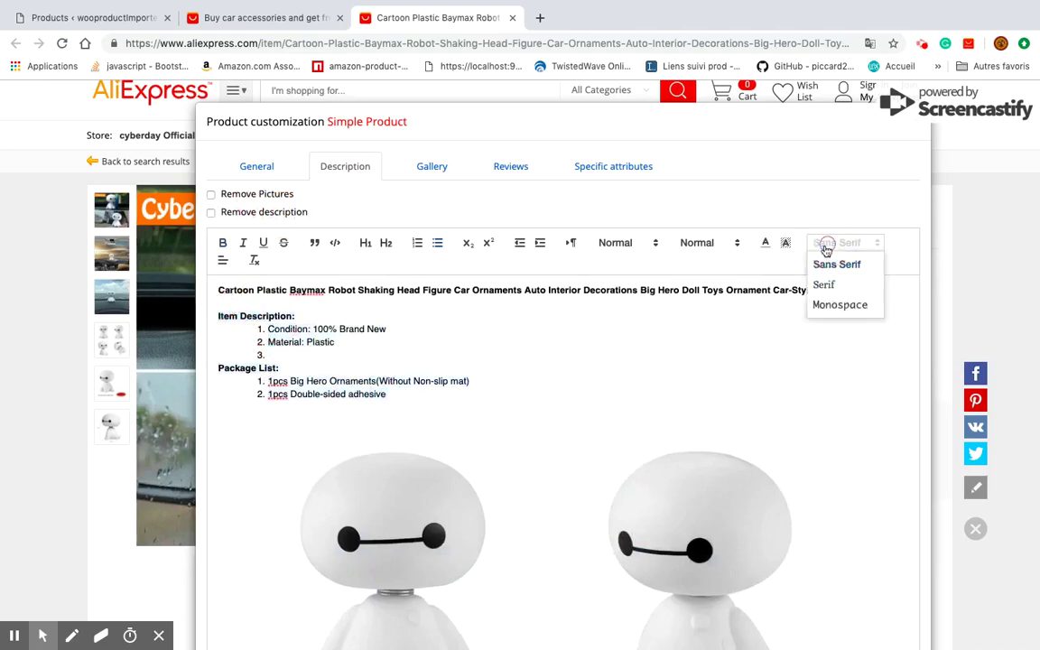
left_click(834, 301)
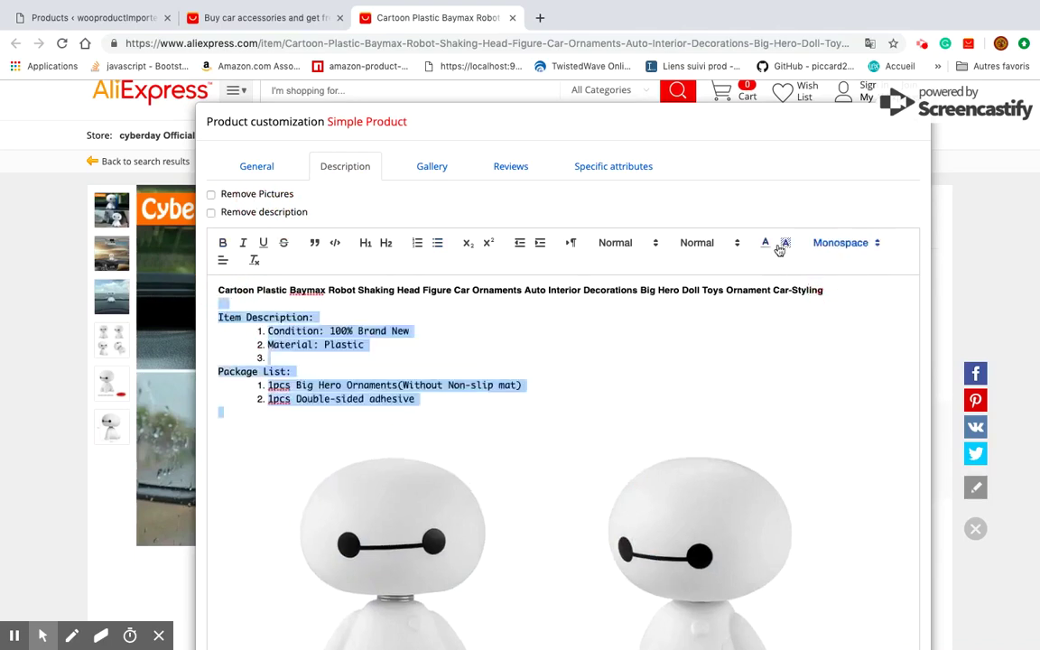
left_click(767, 245)
left_click(782, 261)
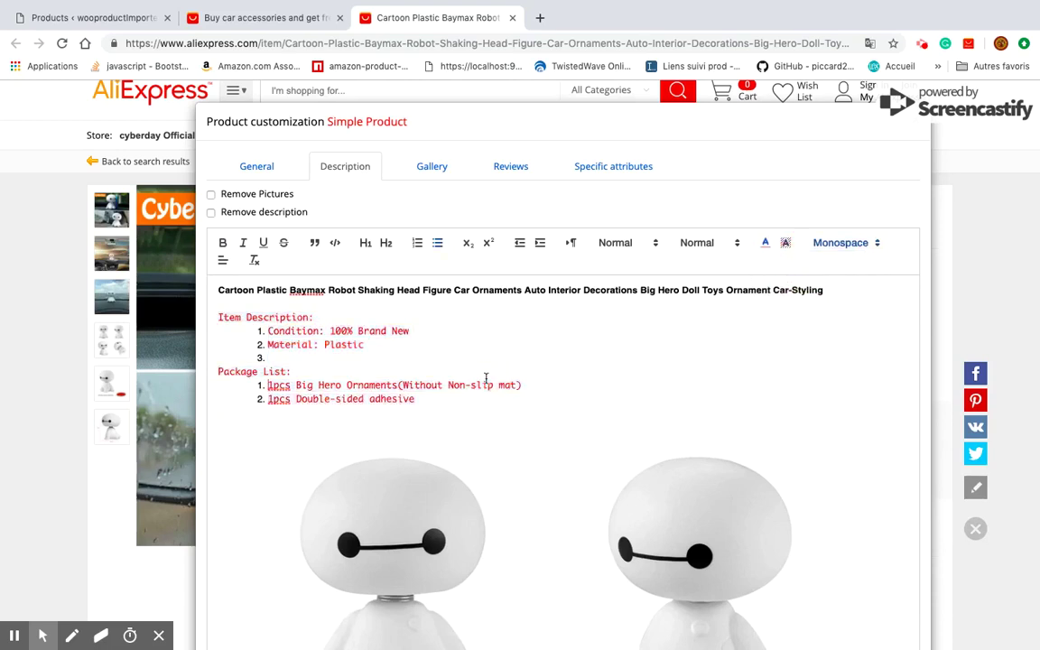
Make the title words from 'Head' to 'Interior' Huge size.
left_click_drag(406, 288, 580, 291)
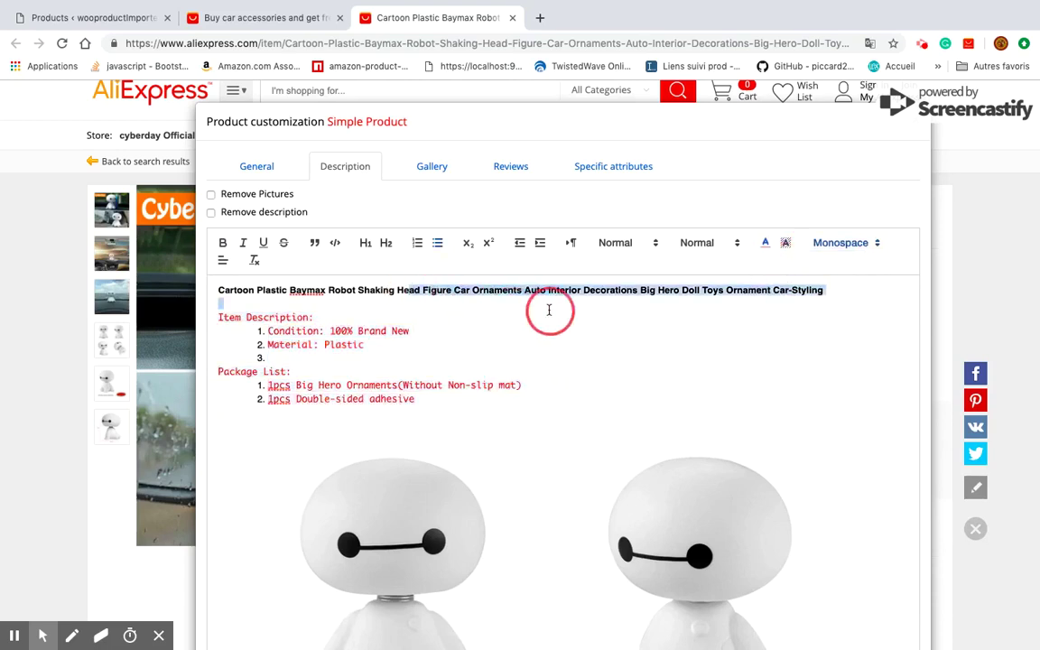
left_click(621, 249)
left_click(626, 337)
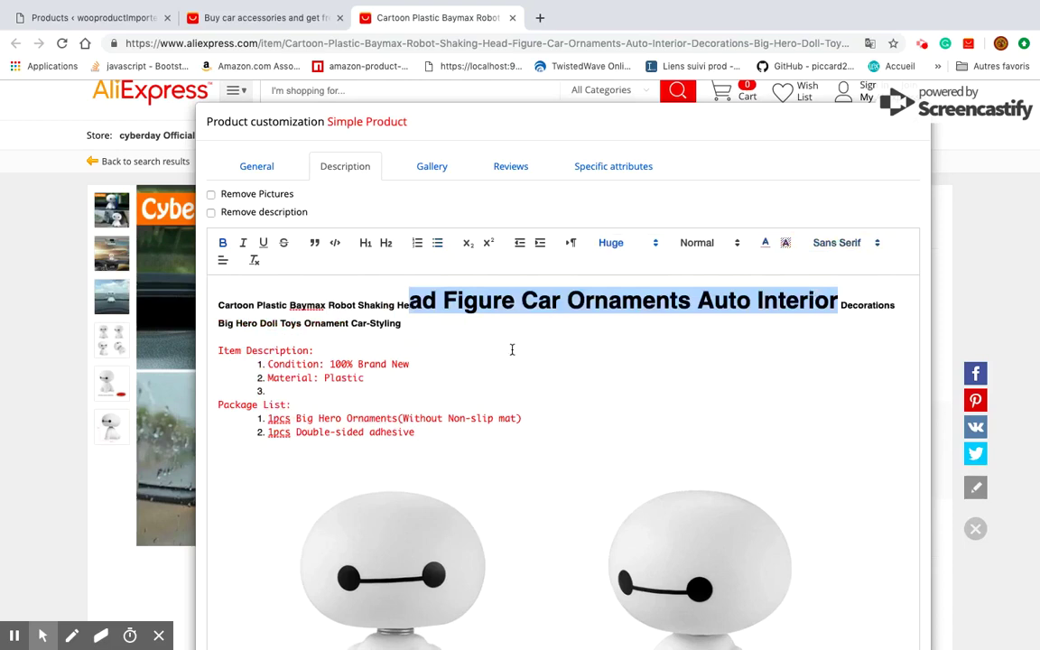
left_click(472, 363)
Delete the video still from the description.
scroll(472, 364, "down", 6)
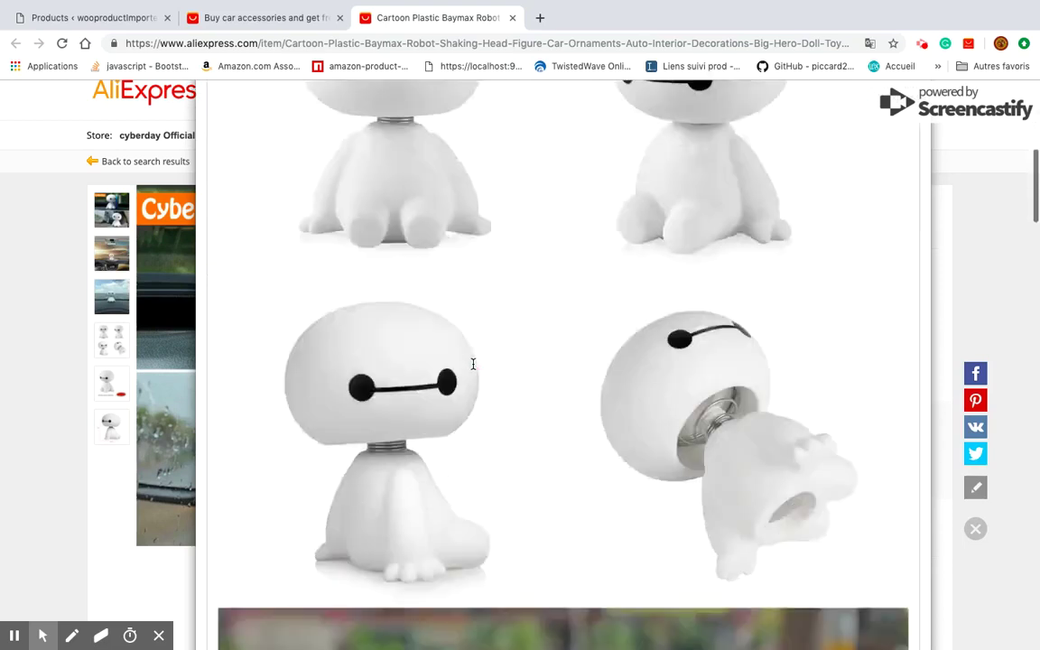
scroll(472, 365, "down", 3)
scroll(487, 352, "down", 2)
left_click(499, 332)
key("Delete")
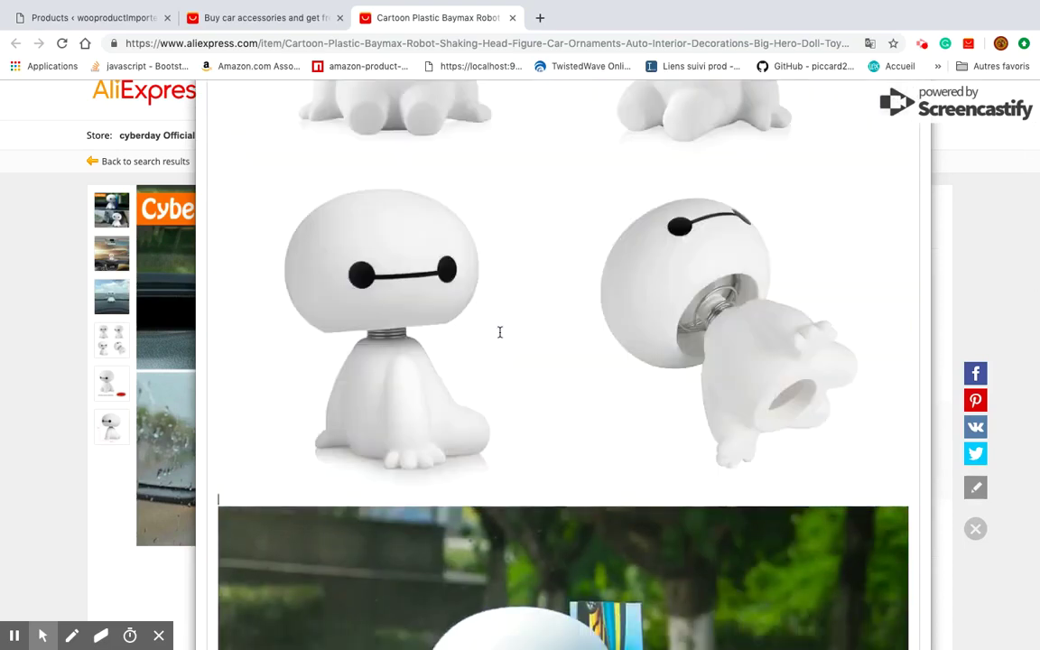
scroll(497, 329, "up", 10)
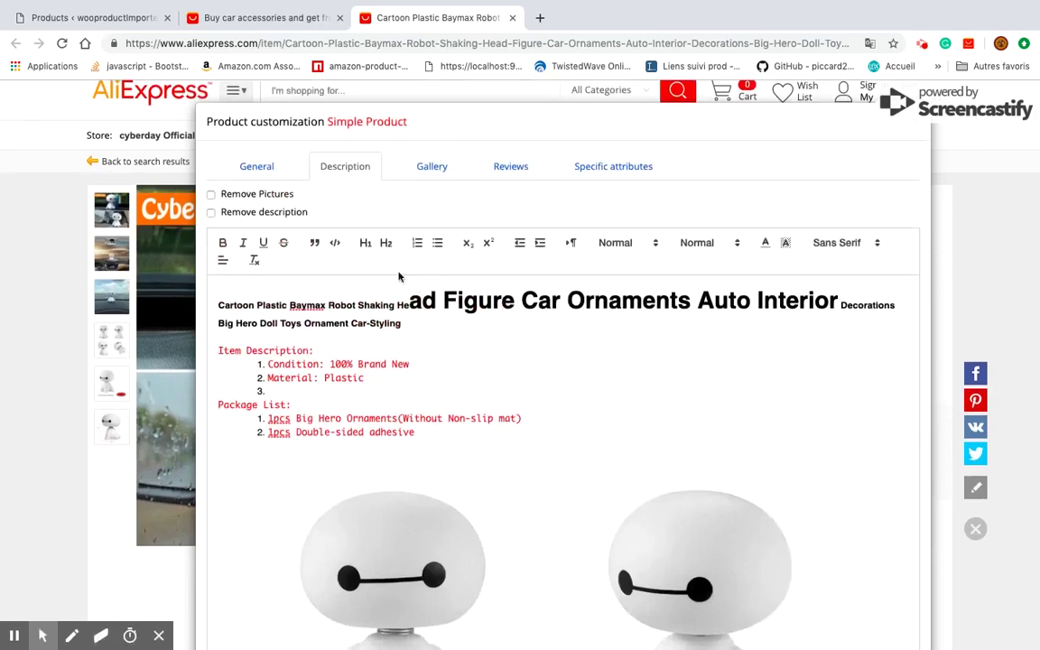
Include the description pictures in the product gallery.
left_click(425, 178)
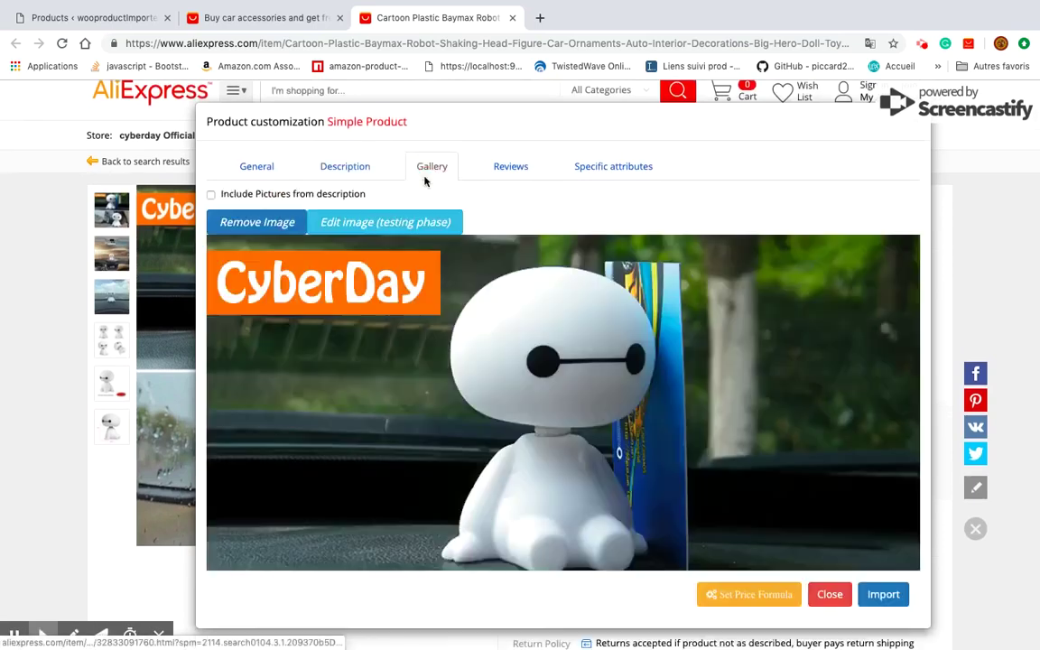
scroll(338, 289, "down", 5)
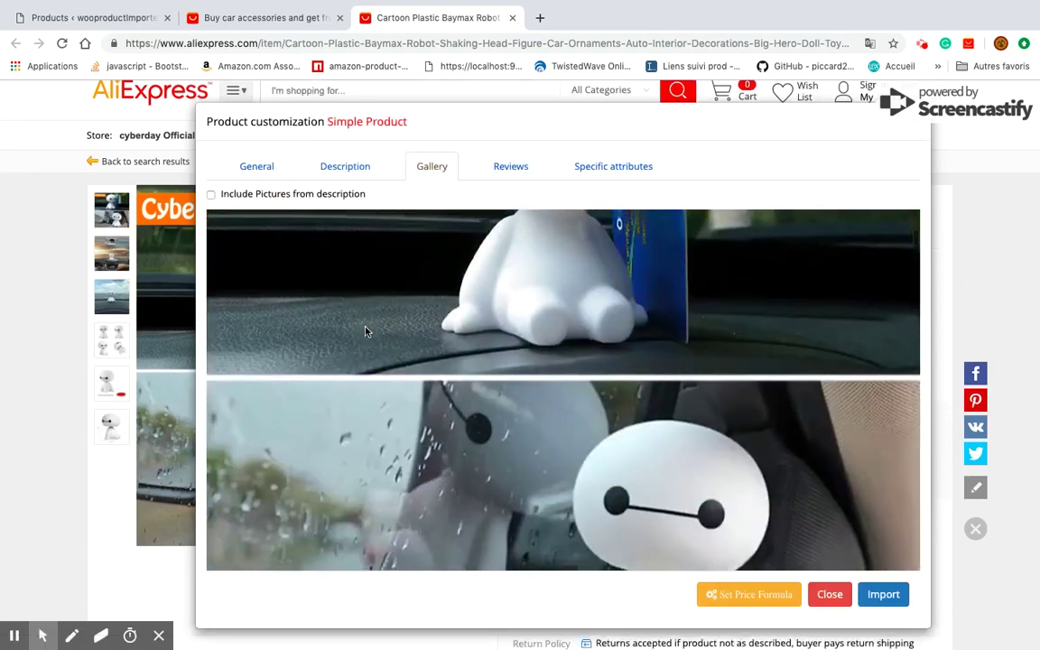
scroll(352, 307, "down", 5)
scroll(365, 331, "down", 5)
scroll(365, 331, "down", 3)
scroll(366, 331, "up", 5)
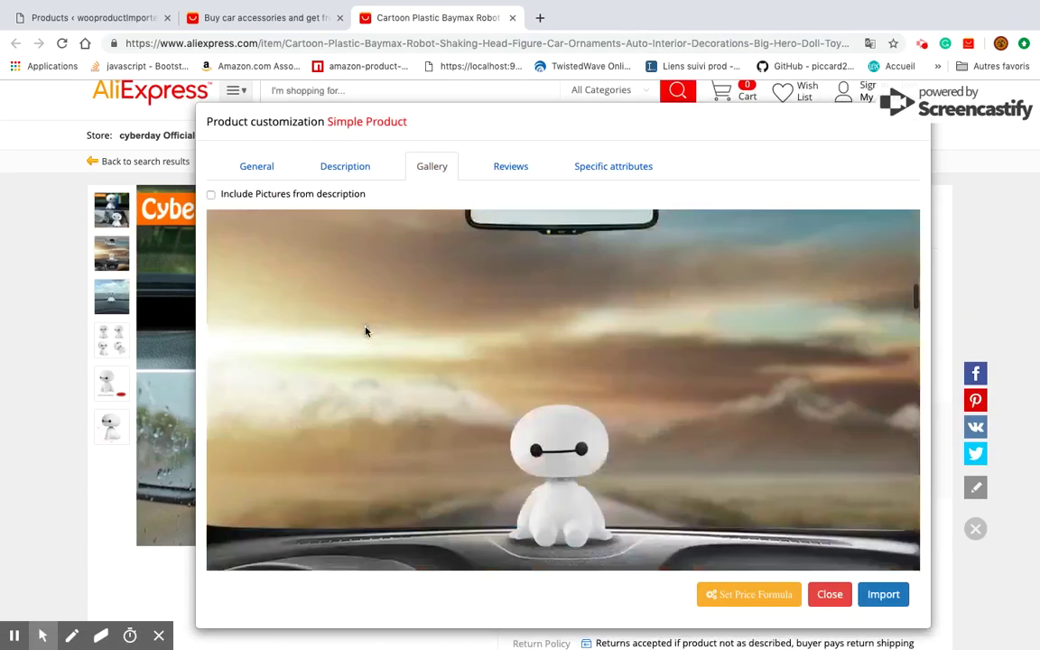
scroll(366, 332, "up", 5)
scroll(222, 236, "up", 3)
scroll(222, 236, "up", 1)
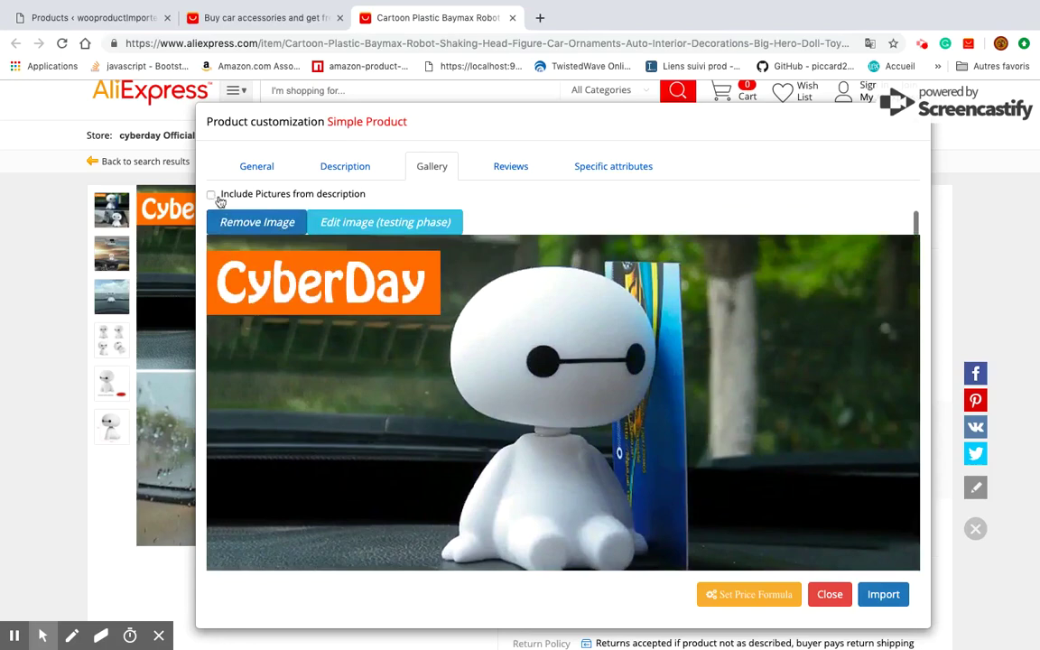
left_click(211, 195)
Remove the top two images from the gallery.
scroll(415, 449, "down", 2)
scroll(415, 448, "down", 5)
scroll(415, 449, "down", 5)
scroll(415, 449, "down", 3)
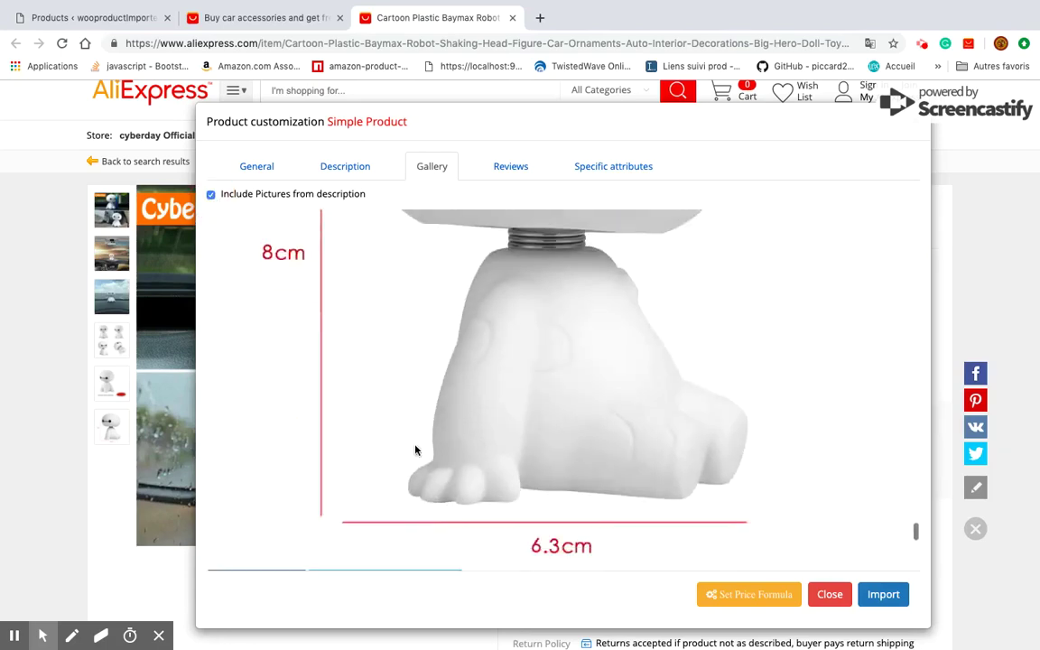
scroll(415, 448, "down", 5)
scroll(415, 448, "down", 5)
scroll(388, 424, "up", 5)
scroll(318, 387, "up", 15)
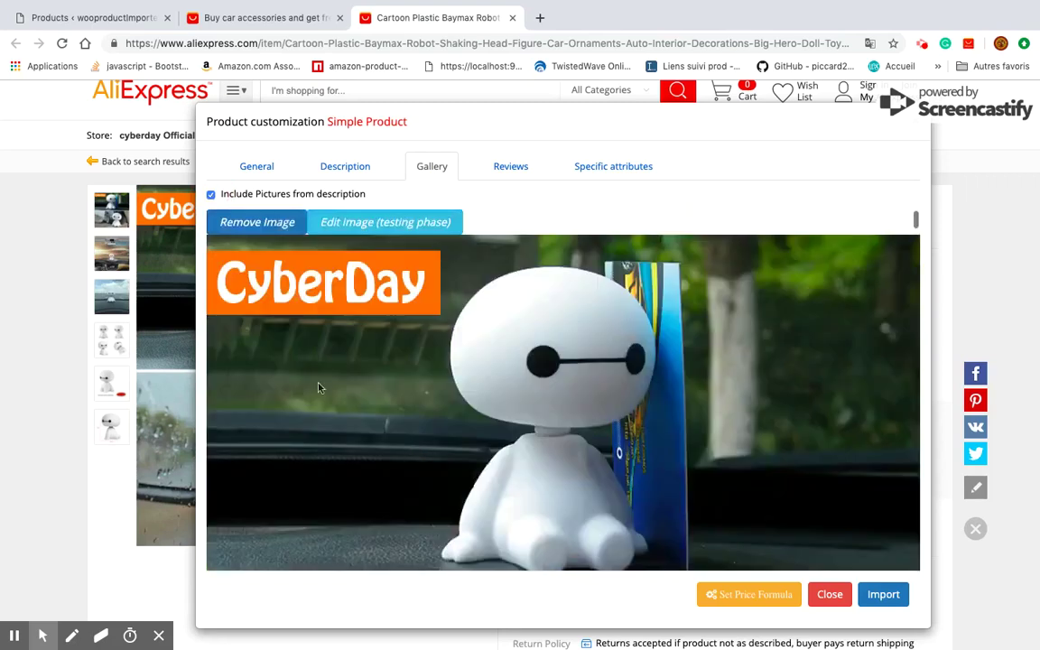
left_click(265, 232)
left_click(264, 234)
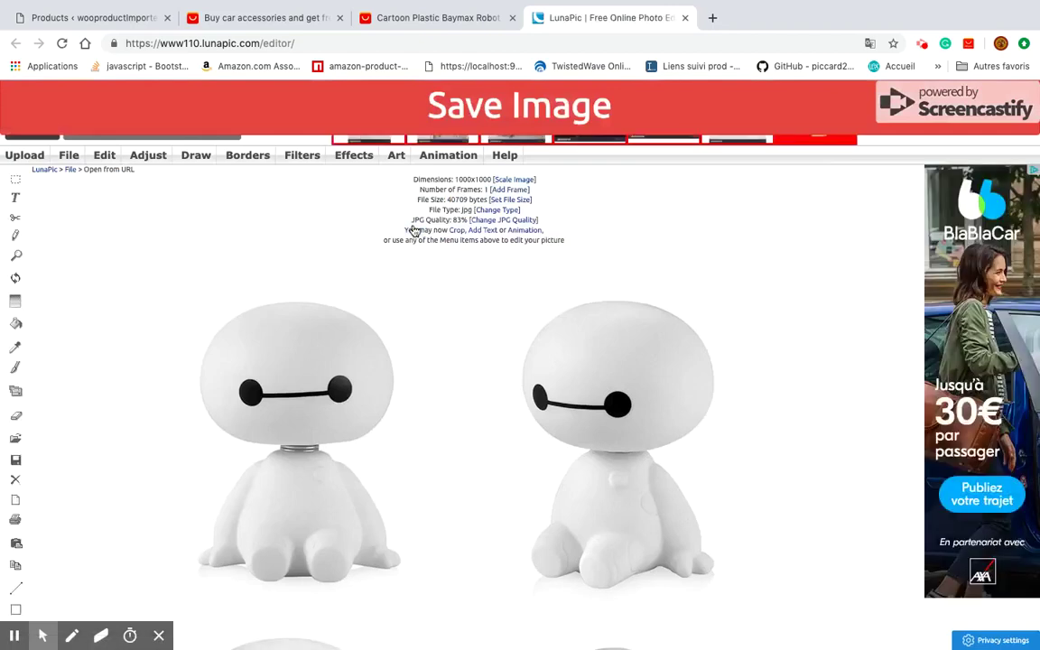
Add 'My shop.com' text in the Barbecue font over the left Baymax's head.
left_click(14, 197)
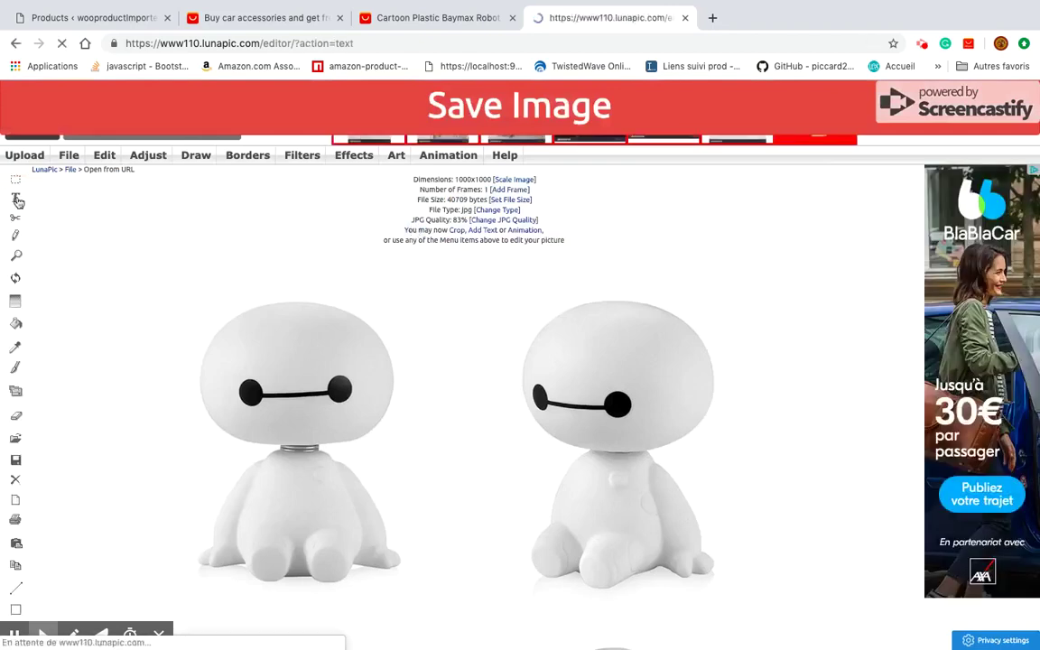
left_click(243, 183)
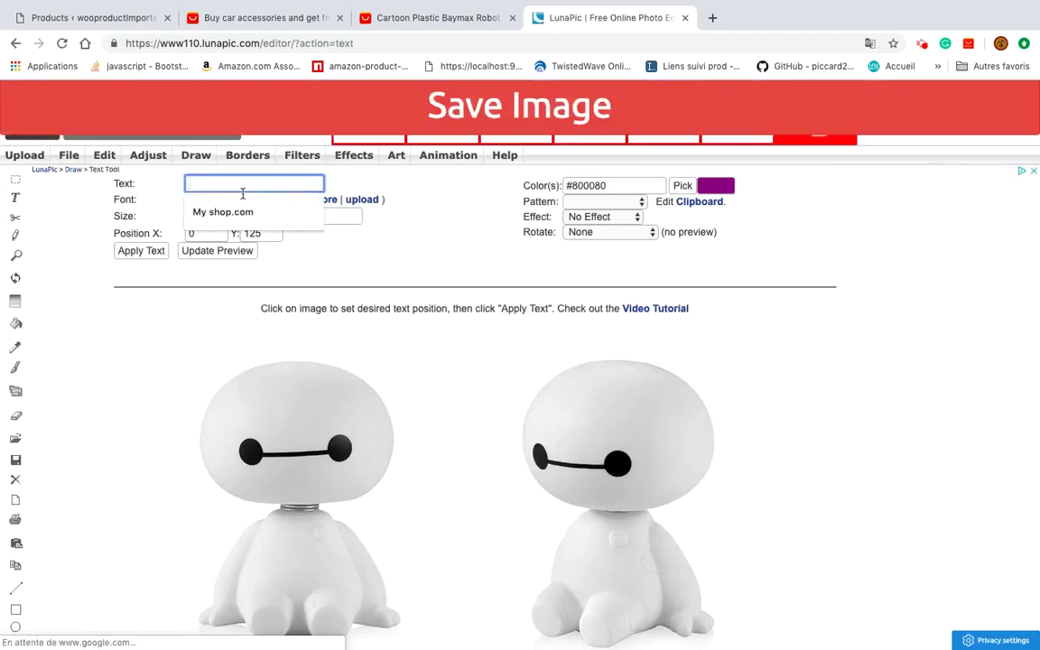
left_click(289, 210)
left_click(270, 200)
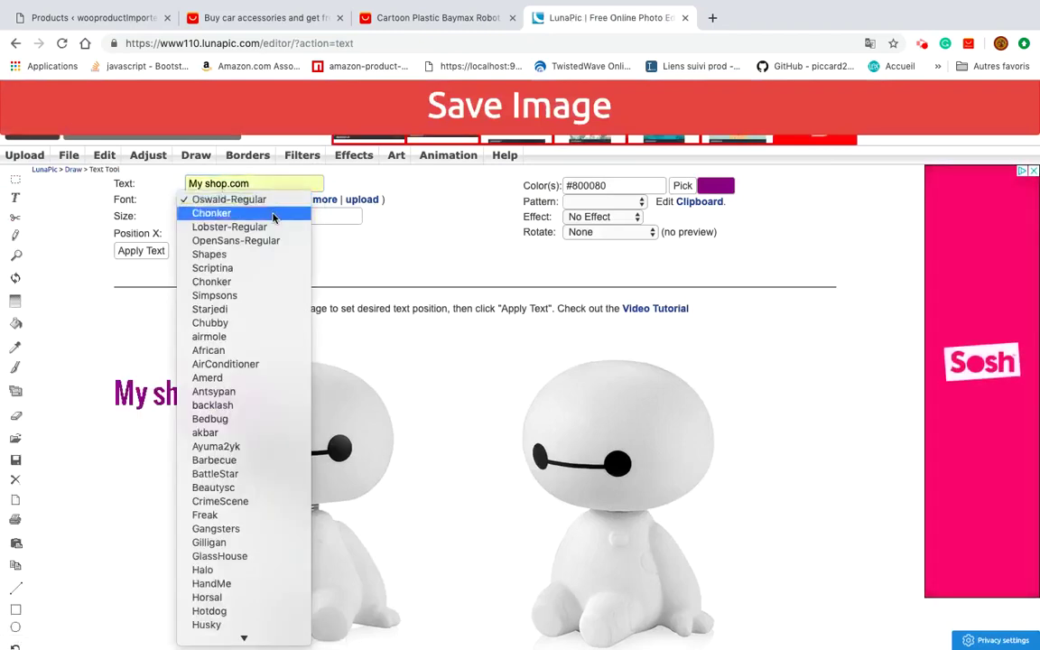
left_click(226, 461)
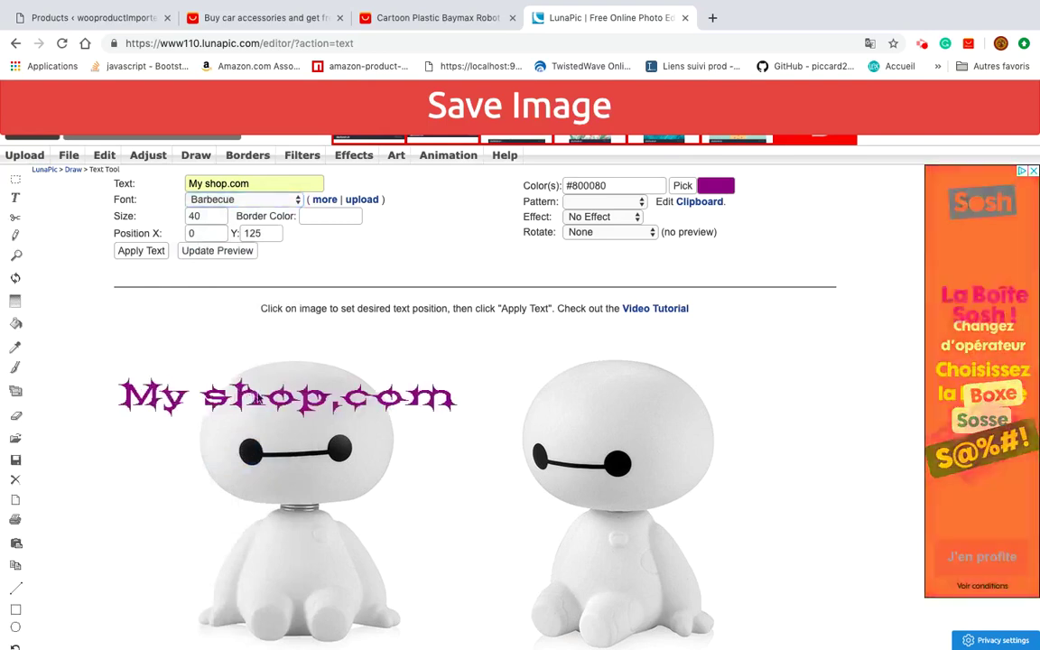
left_click(346, 388)
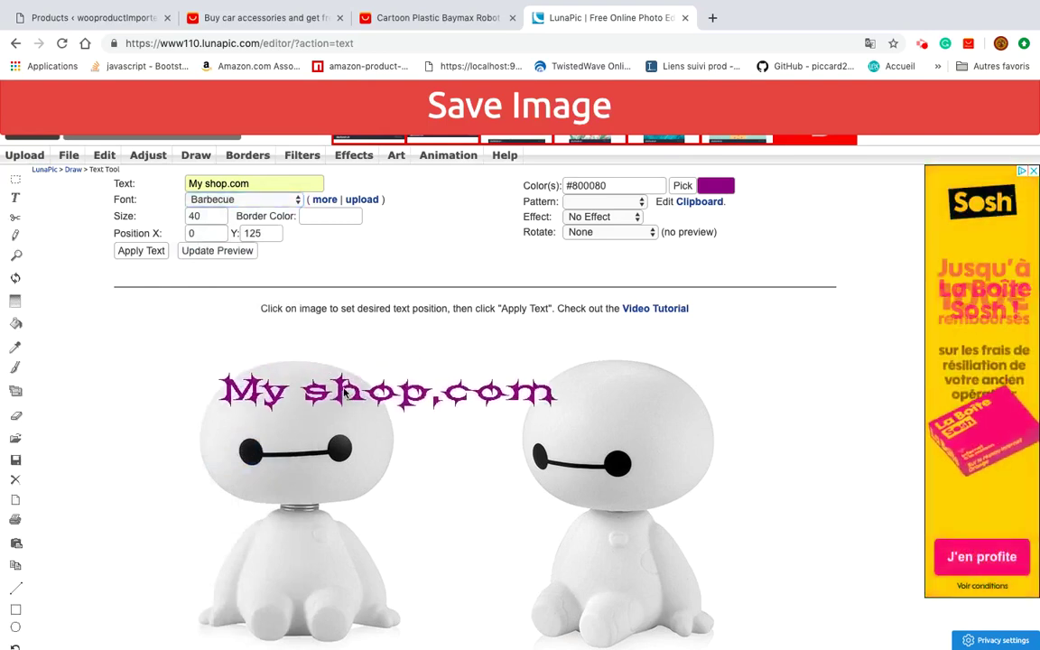
Switch the text to Hotdog font, move it onto the forehead, and save.
left_click(261, 199)
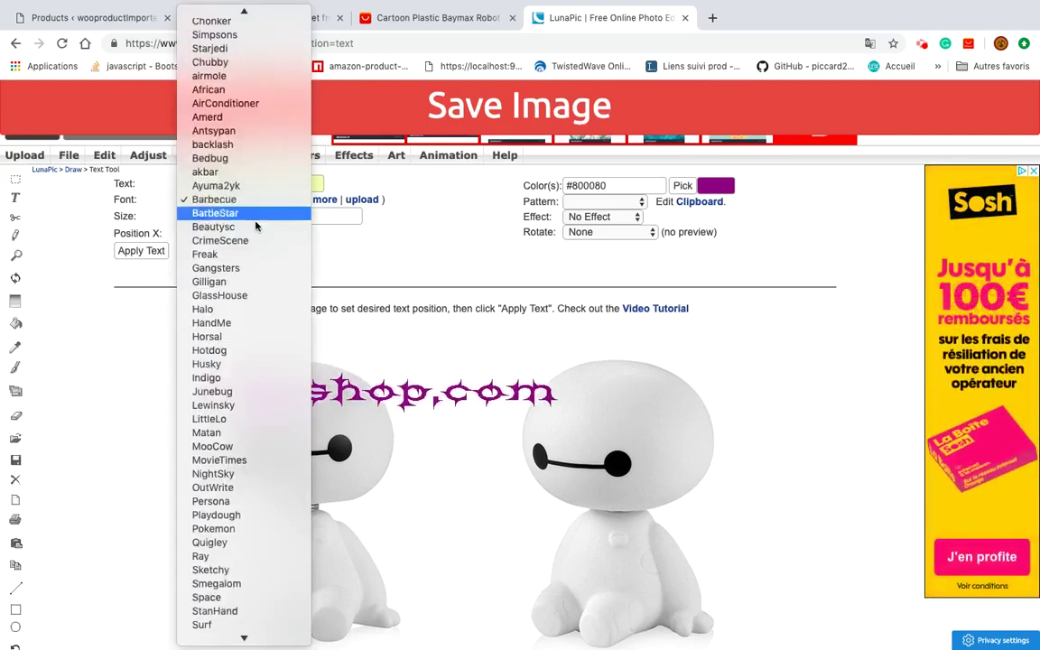
left_click(266, 350)
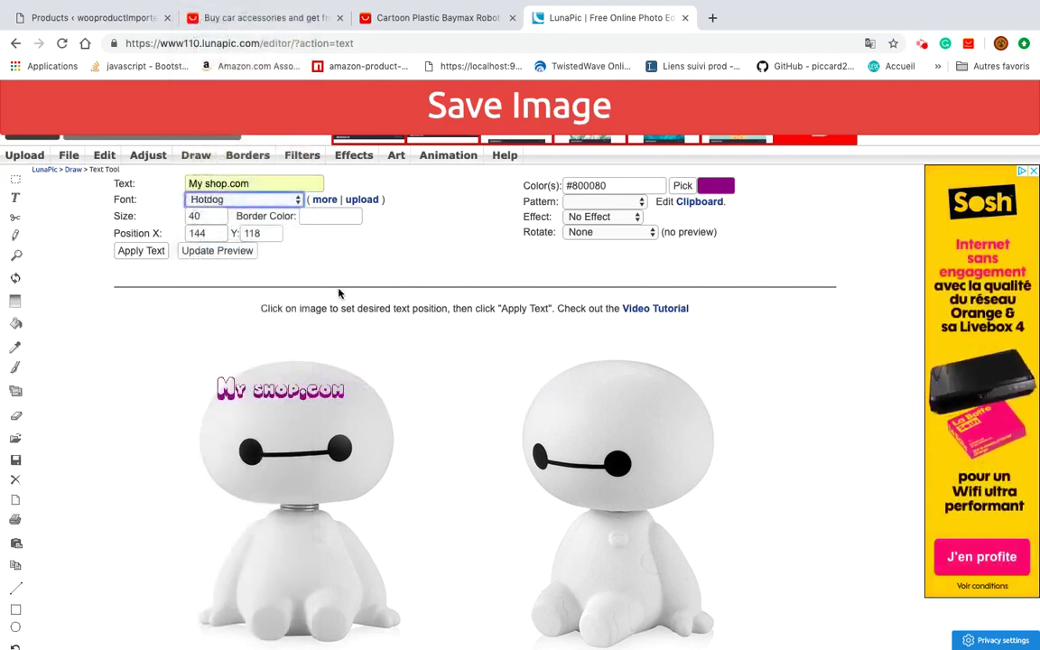
left_click(381, 399)
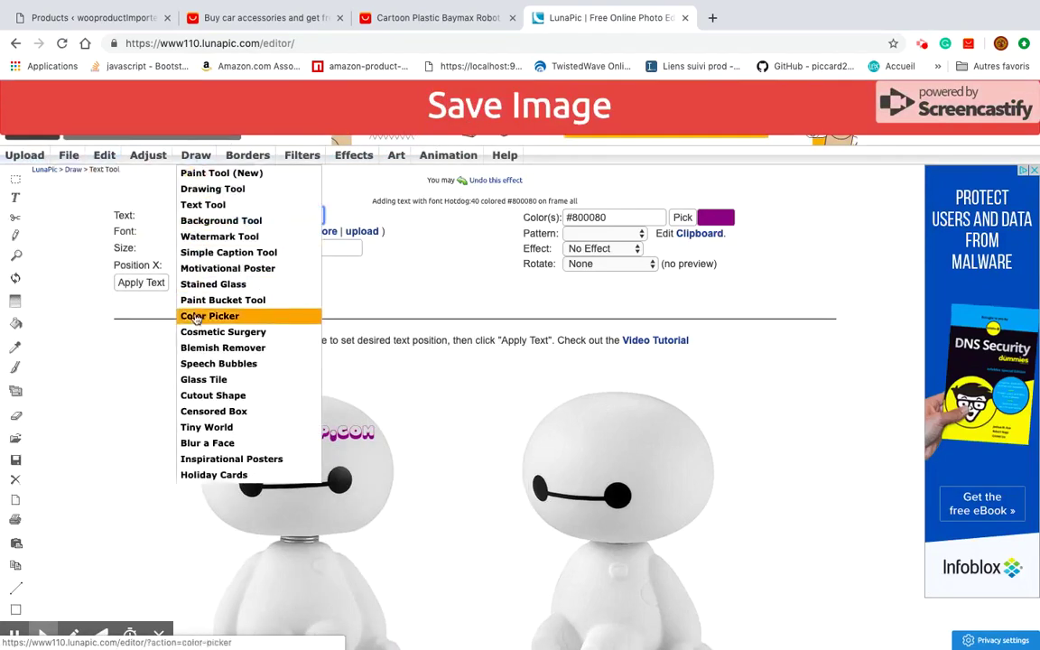
left_click(566, 106)
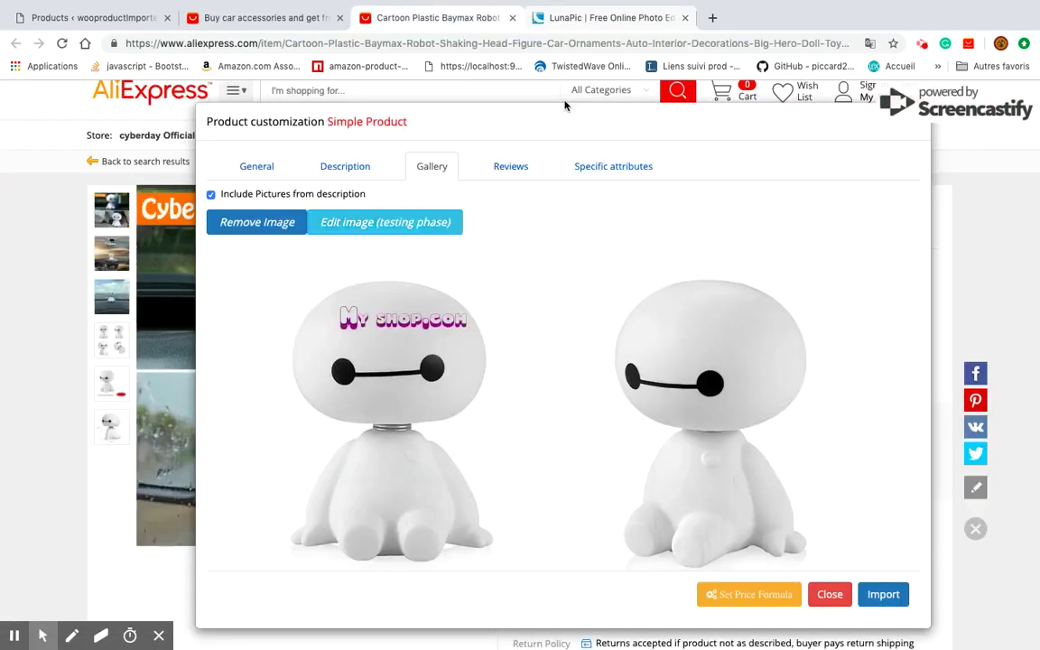
Delete 'beautiful' from the first review and drop the surname 'Drew' from the second reviewer.
scroll(632, 352, "down", 5)
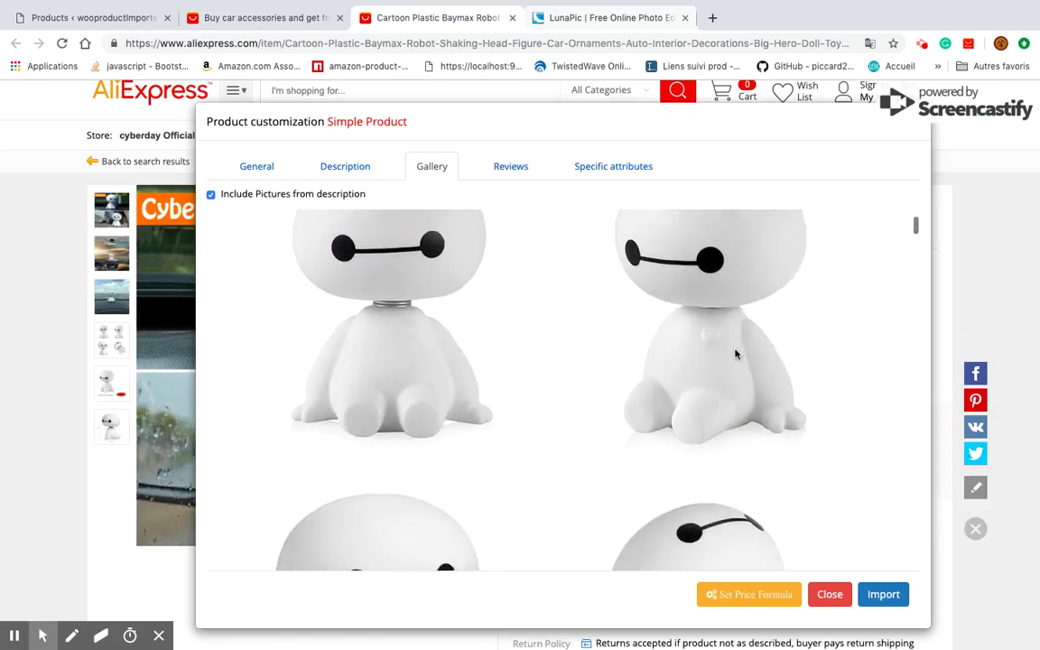
scroll(645, 289, "up", 5)
left_click(505, 168)
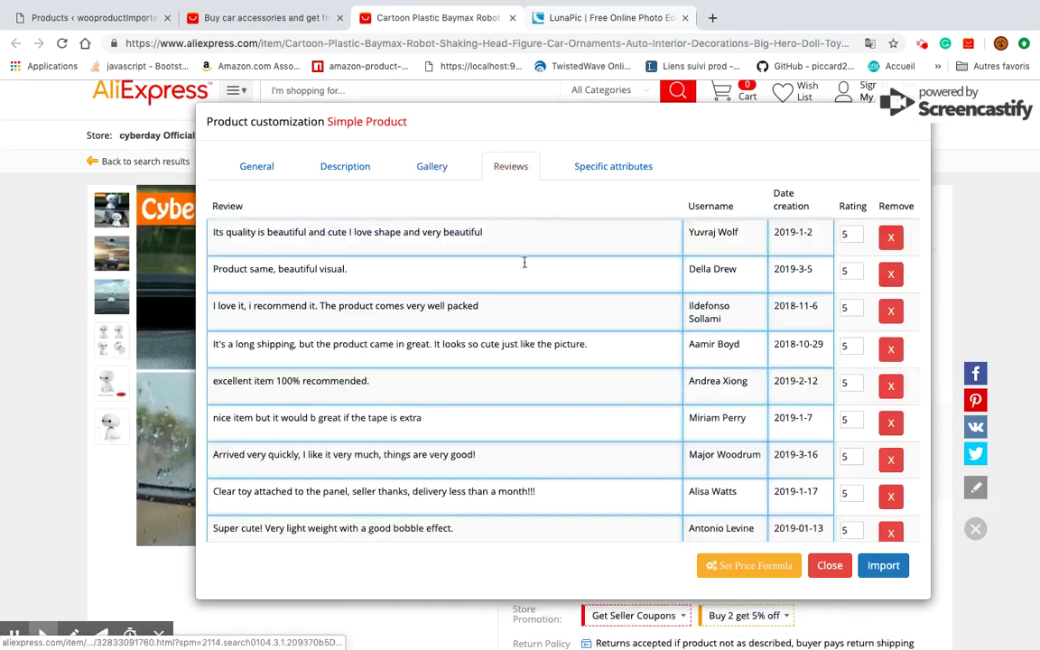
left_click(525, 233)
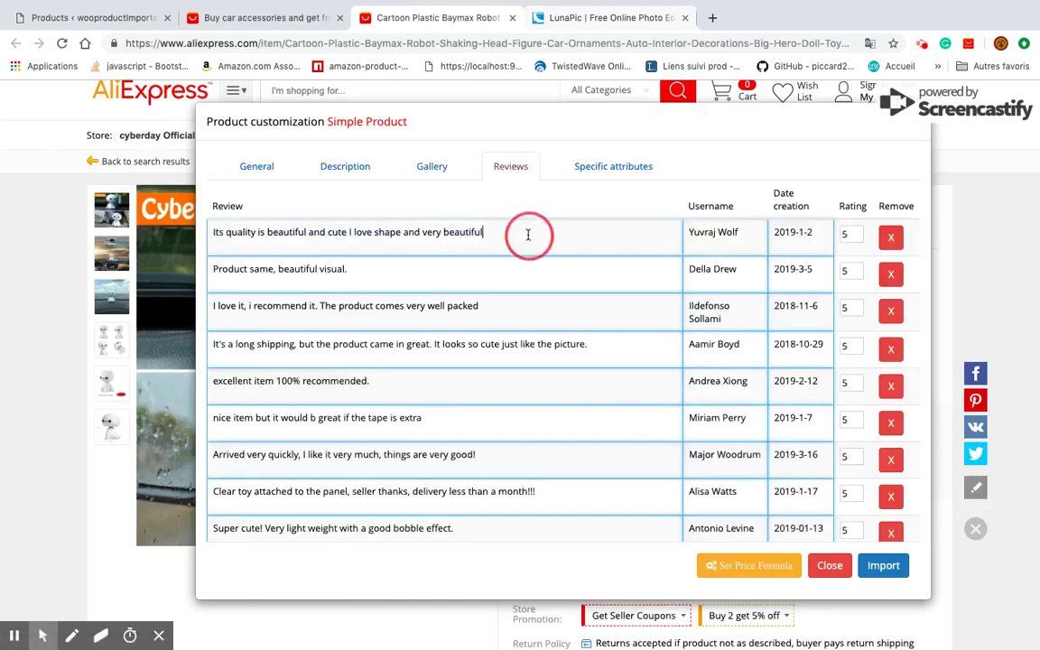
double_click(458, 233)
key("BackSpace")
double_click(727, 269)
key("BackSpace")
type("7")
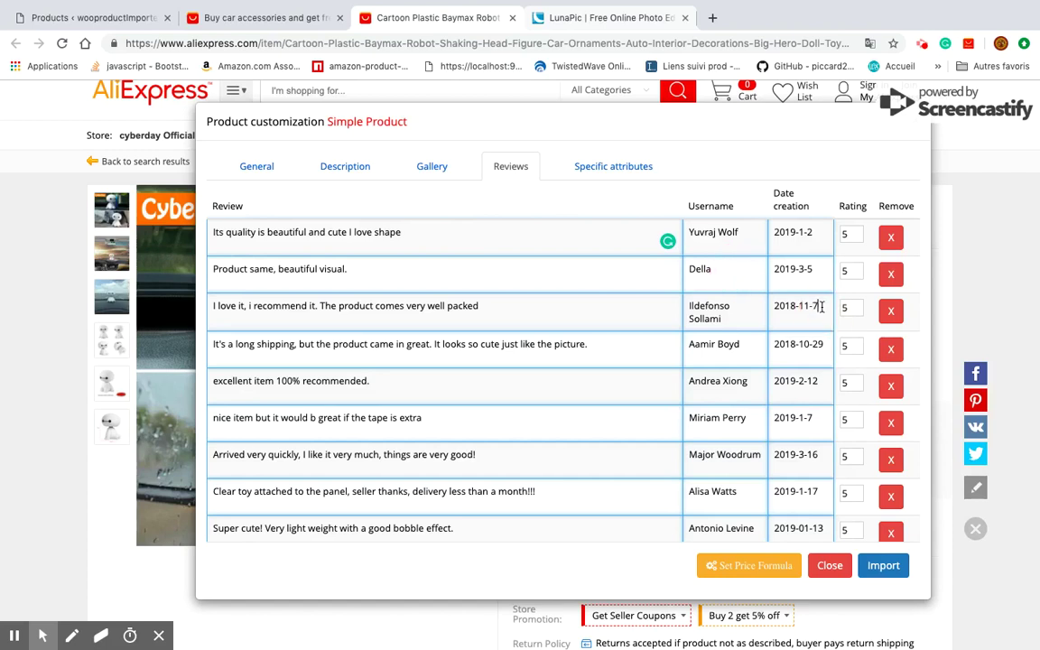
scroll(821, 307, "down", 3)
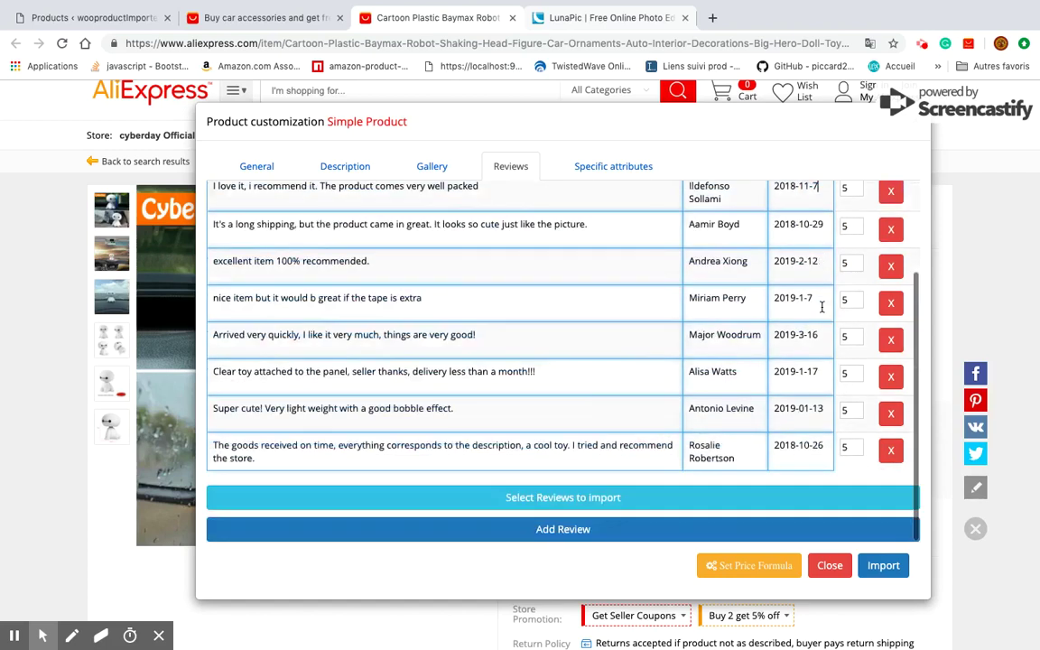
Open the AliExpress feedback page and mark several reviews for import.
left_click(588, 501)
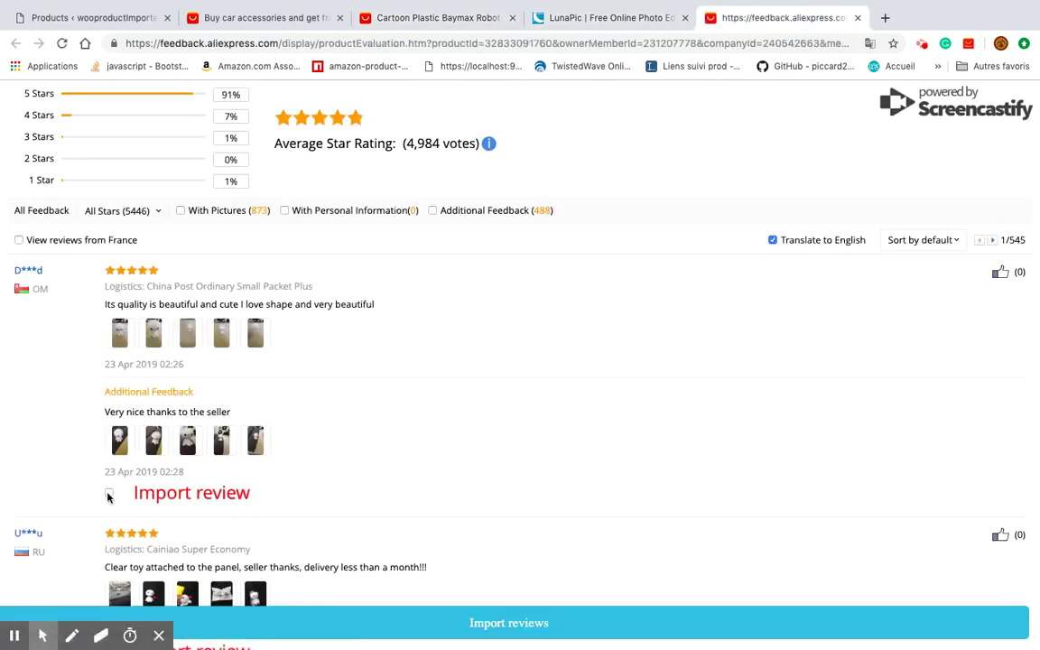
scroll(298, 495, "down", 3)
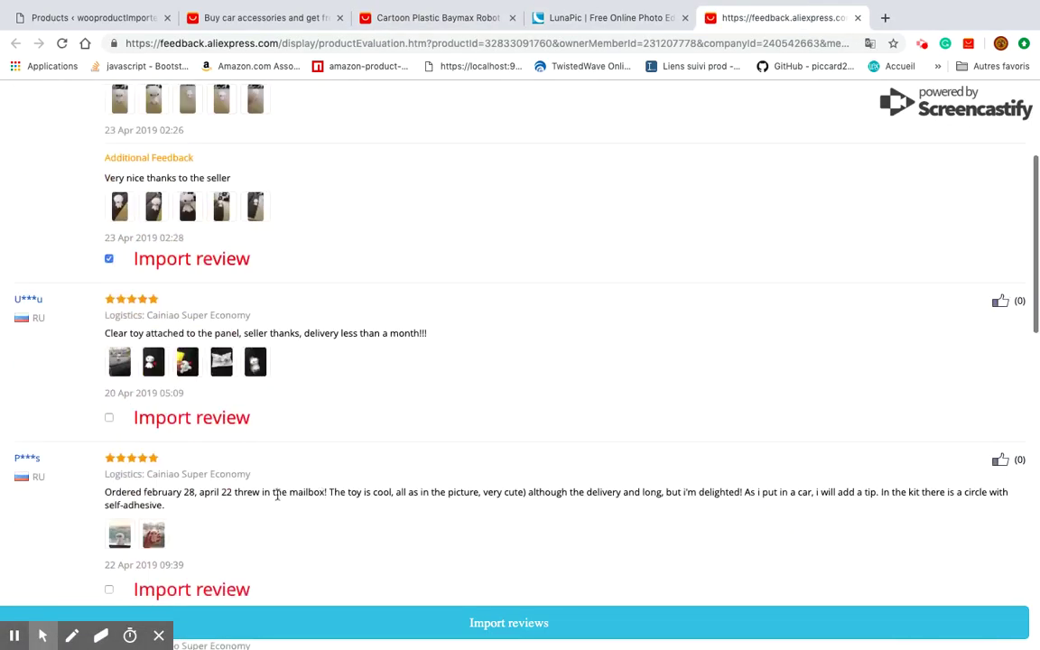
left_click(109, 418)
scroll(232, 457, "down", 2)
left_click(110, 413)
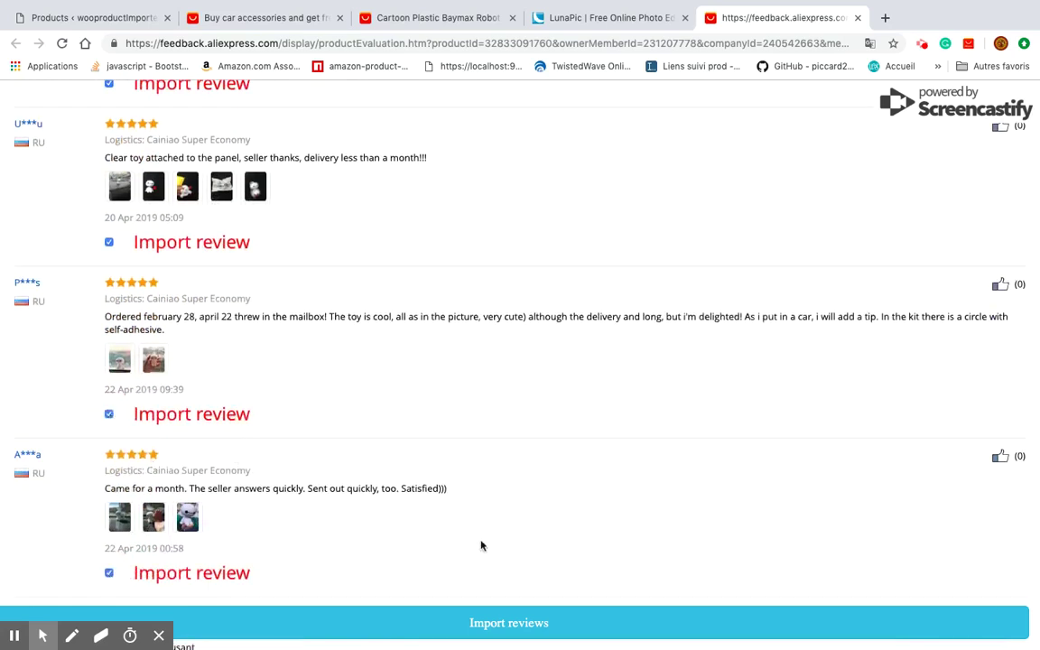
Import the marked reviews, delete the February-order and store-recommending ones, and add a new review.
left_click(507, 625)
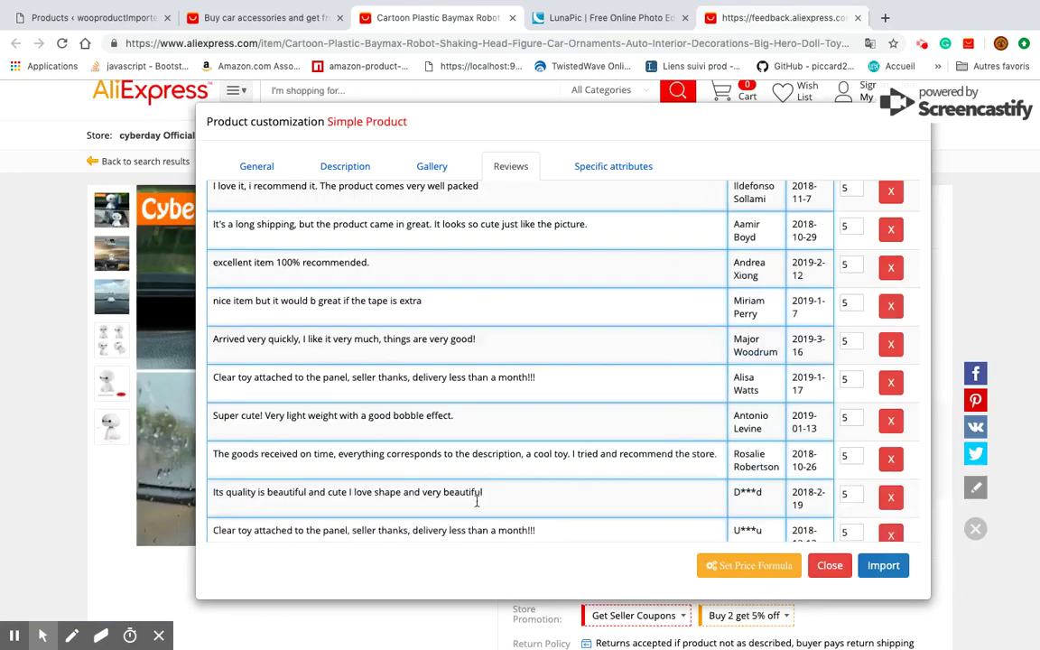
scroll(476, 501, "down", 1)
scroll(492, 349, "down", 2)
left_click(887, 415)
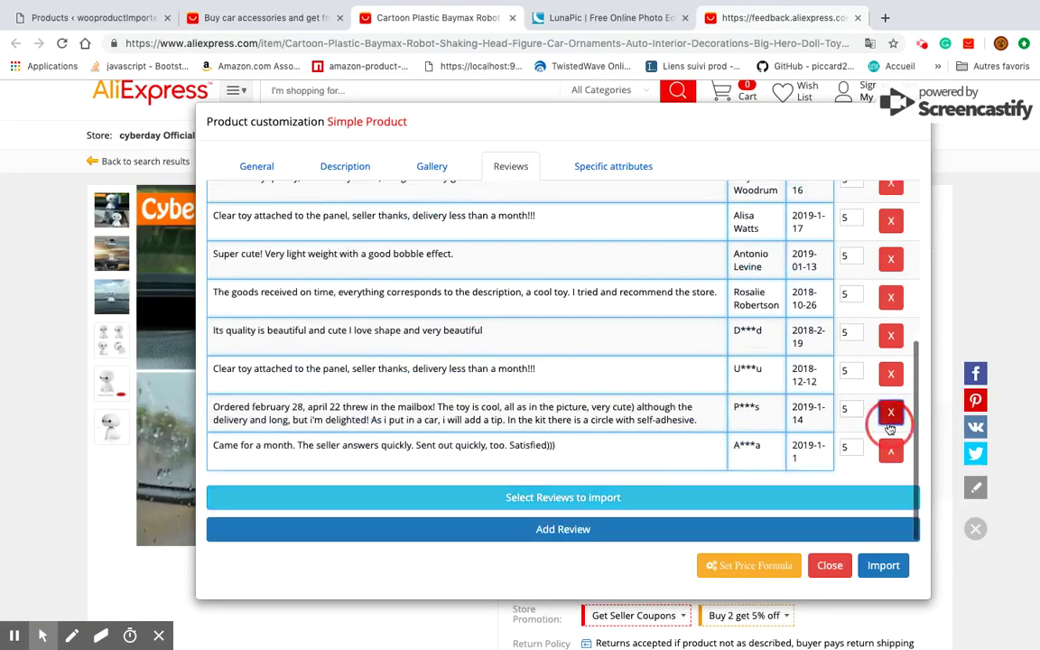
left_click(889, 343)
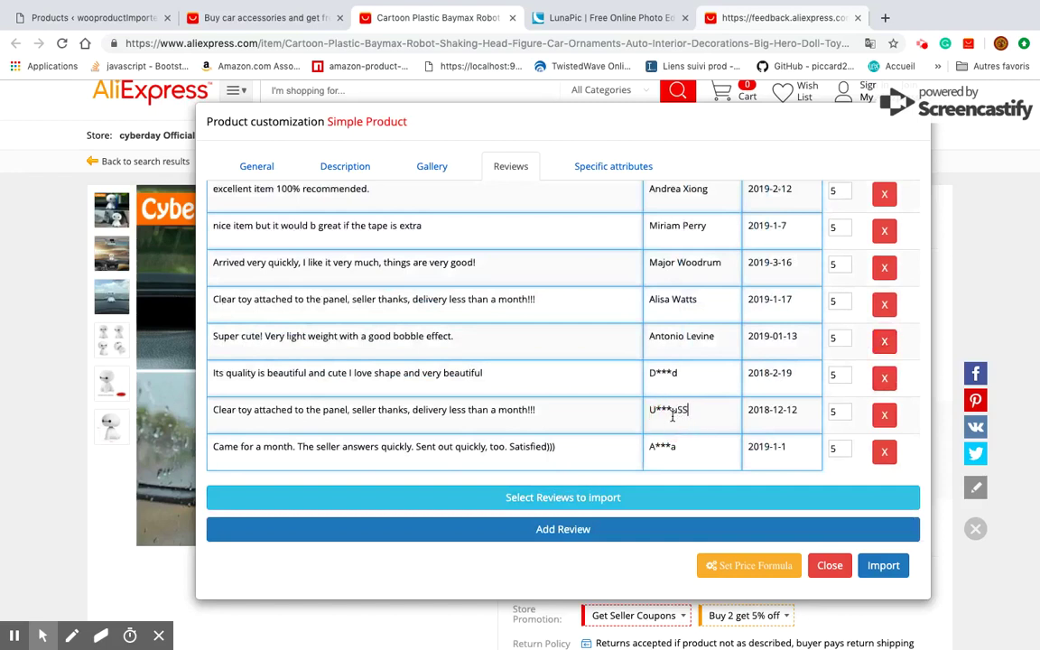
left_click(619, 532)
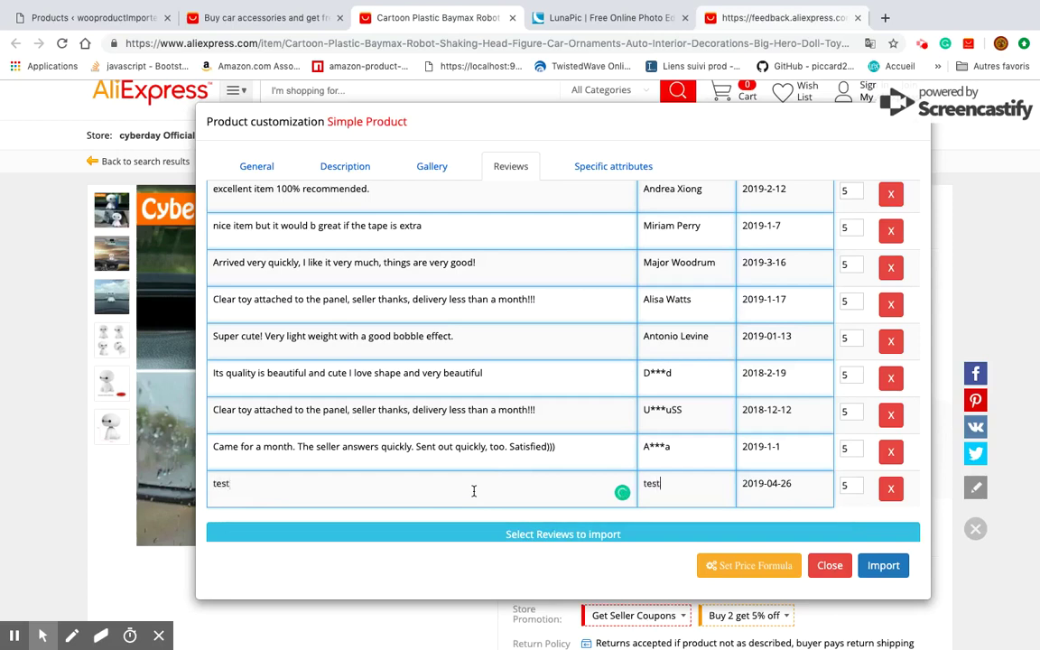
scroll(473, 490, "up", 3)
Replace the Type specification with a 'test' specification and import the product.
left_click(610, 168)
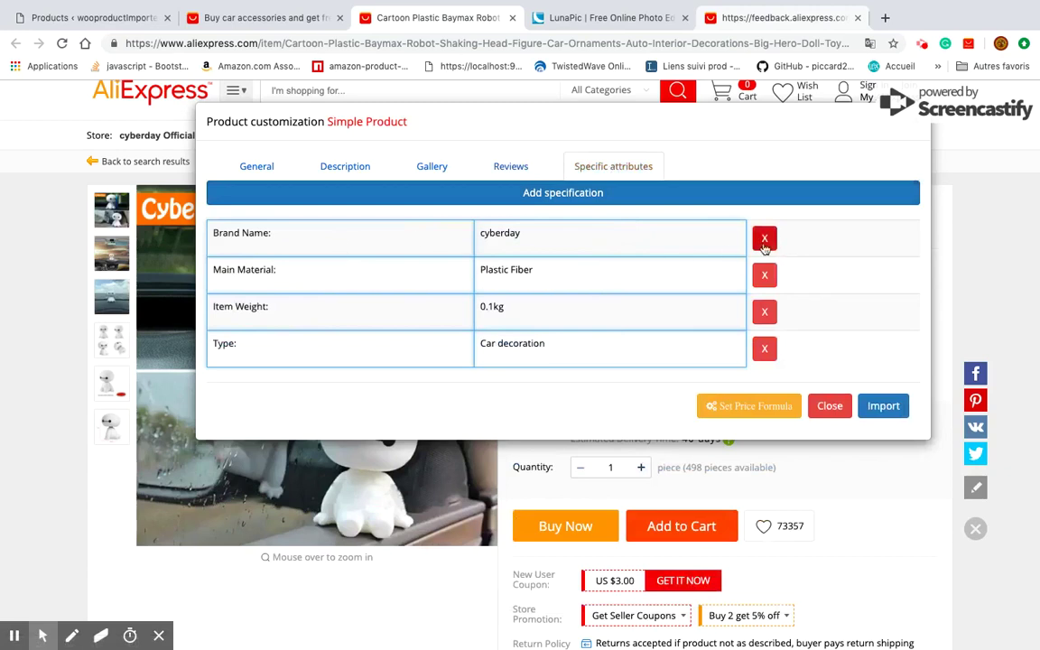
left_click(763, 349)
left_click(552, 192)
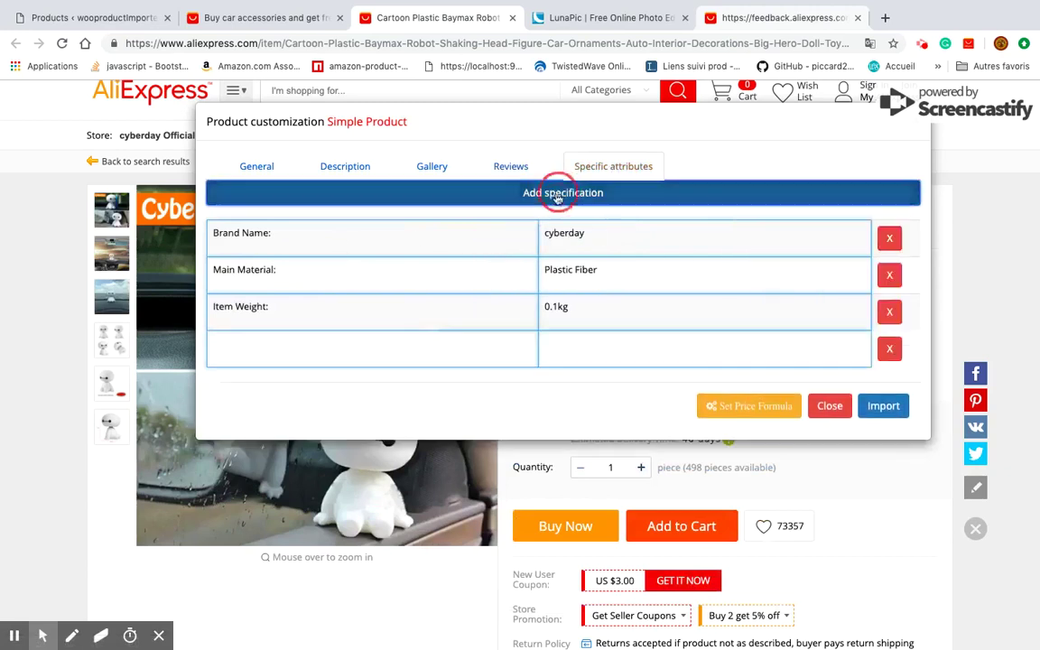
left_click(414, 349)
type("t")
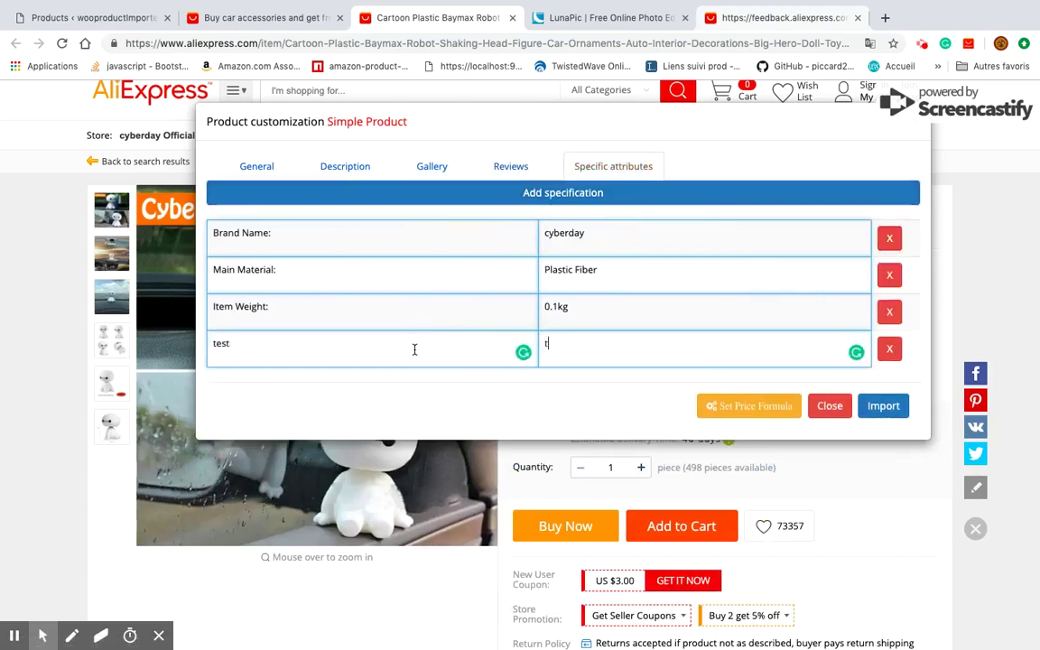
type("est")
left_click(877, 405)
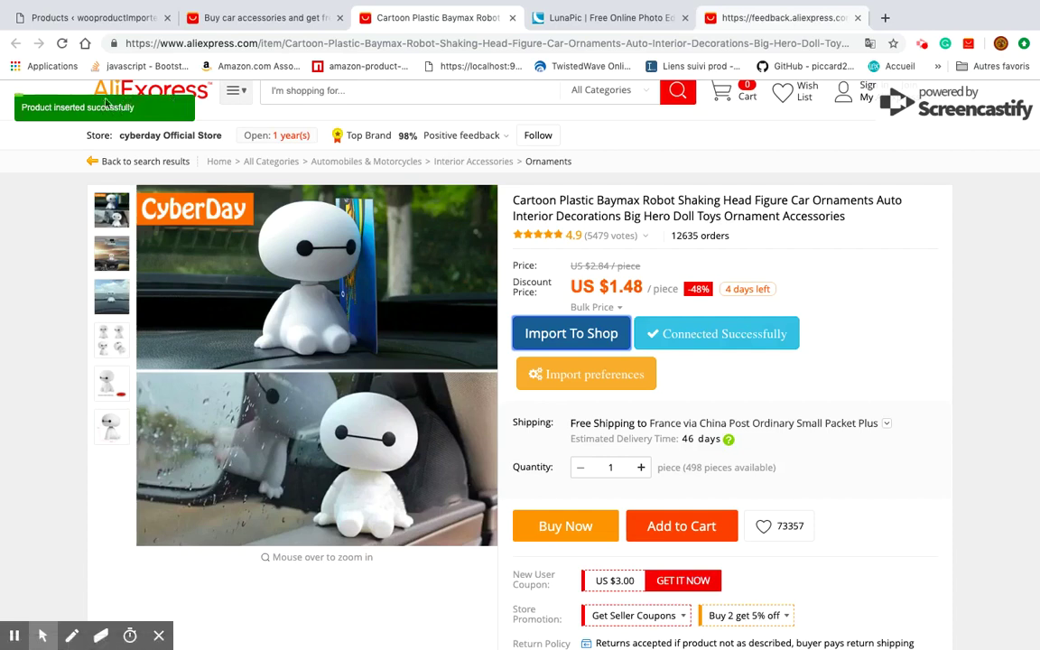
Go to WordPress All Products and open the imported Baymax ornament.
left_click(88, 20)
left_click(83, 294)
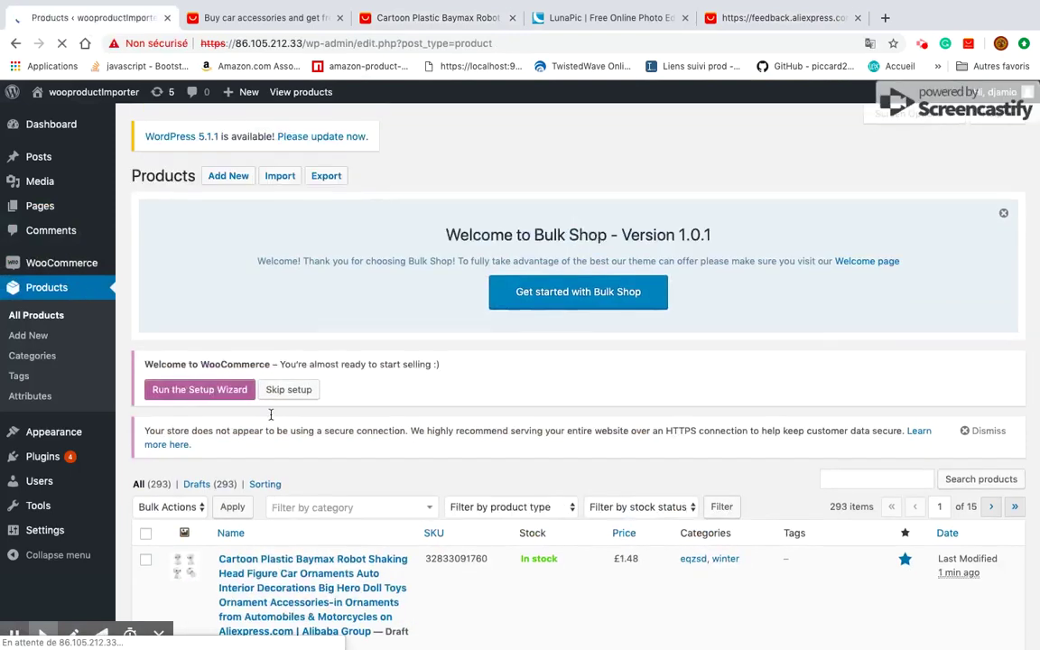
scroll(309, 419, "down", 2)
left_click(303, 403)
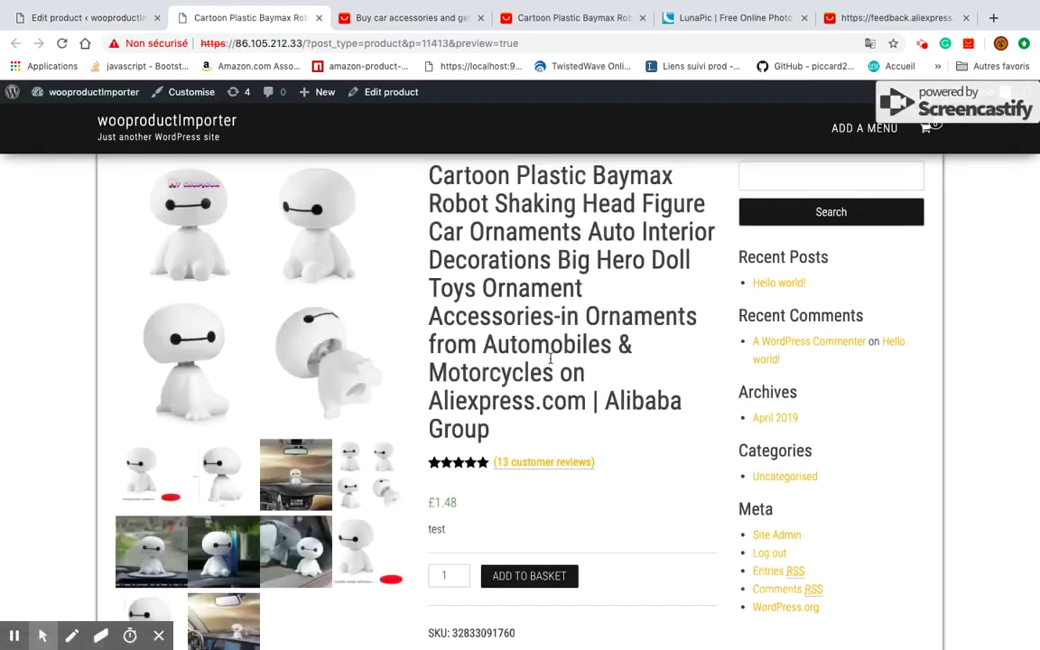
Check the preview's 13 customer reviews, the 'test' attribute under Additional information, and the description.
scroll(578, 359, "down", 3)
scroll(631, 360, "up", 2)
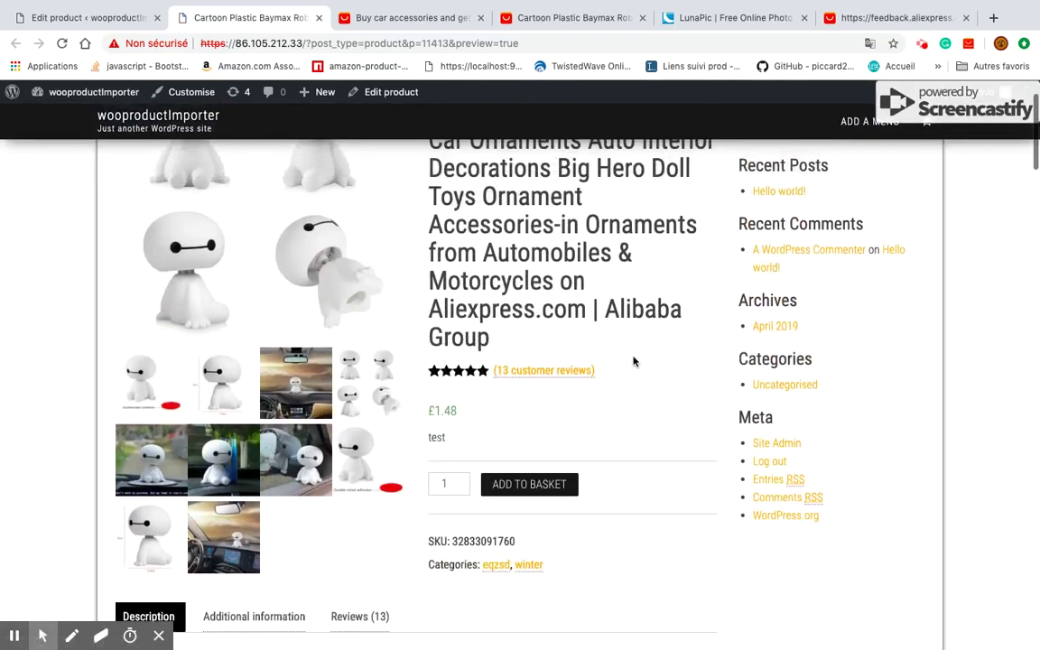
left_click(541, 369)
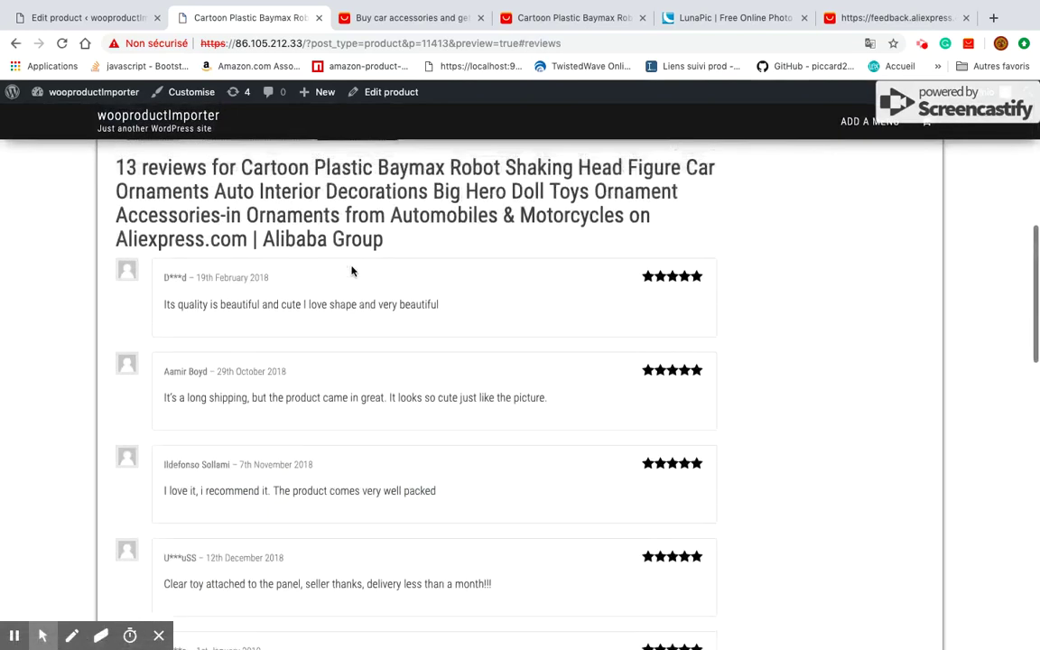
scroll(352, 262, "up", 1)
left_click(271, 248)
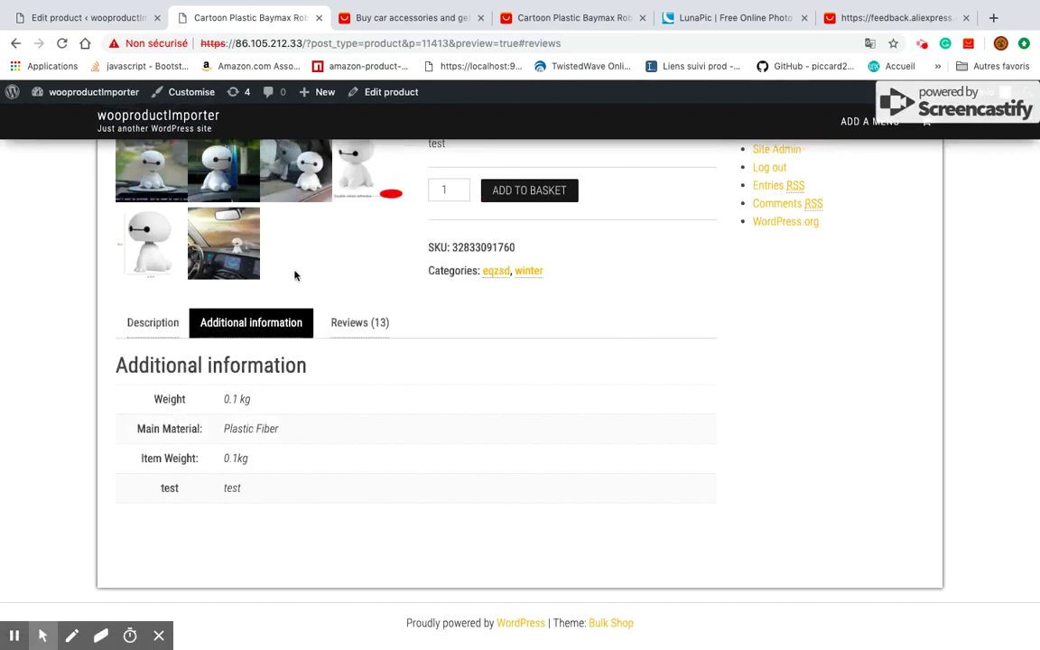
left_click(162, 327)
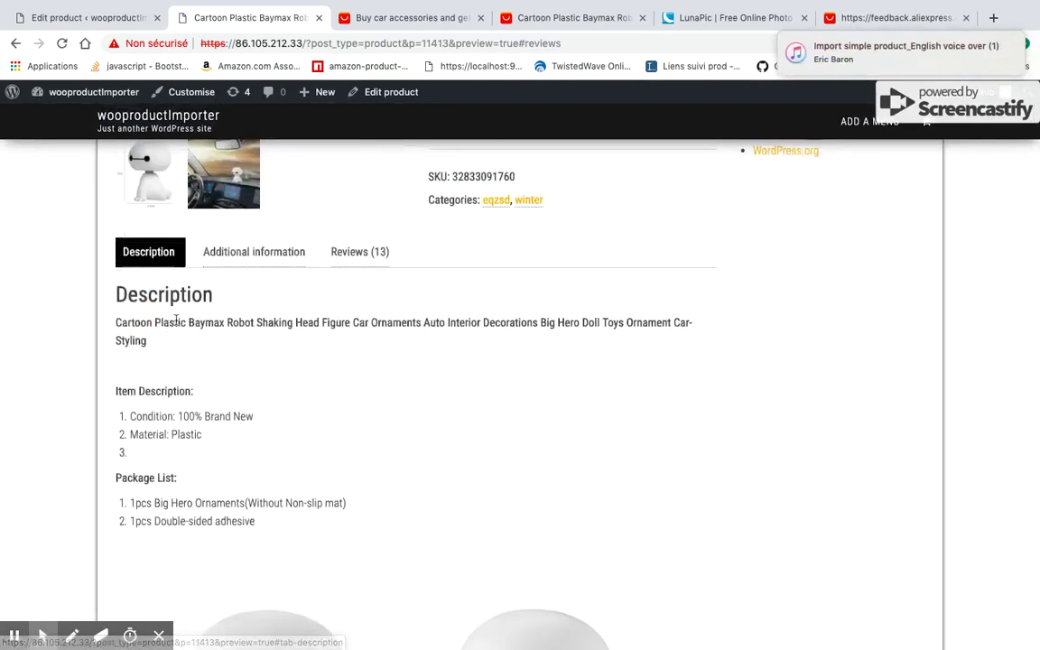
View the car-dashboard gallery image at full size.
scroll(489, 379, "up", 1)
scroll(489, 379, "up", 3)
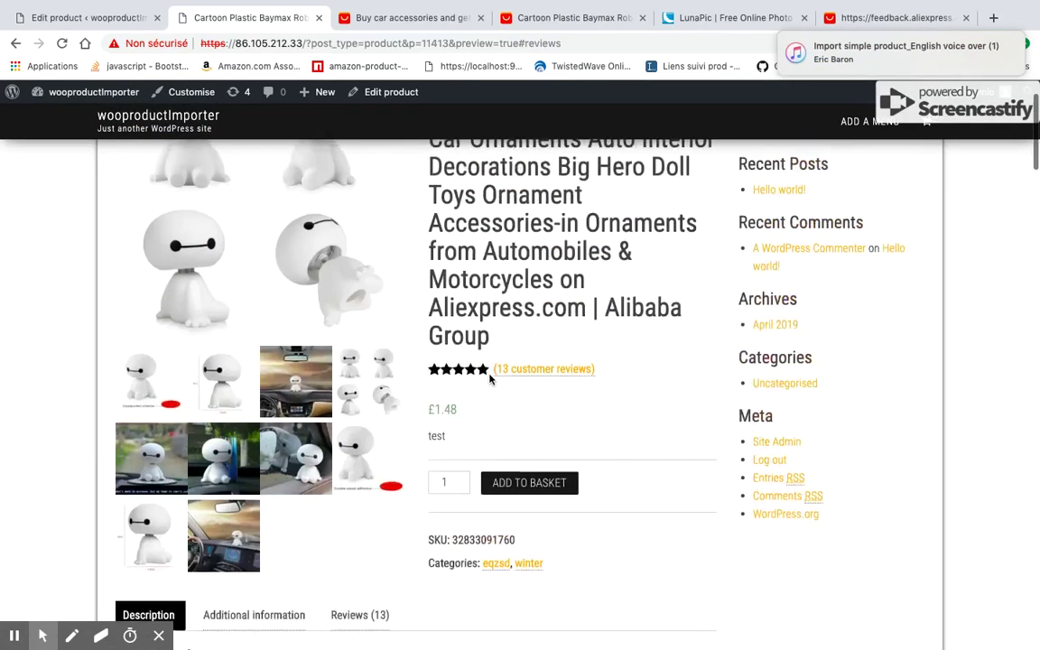
scroll(489, 380, "up", 1)
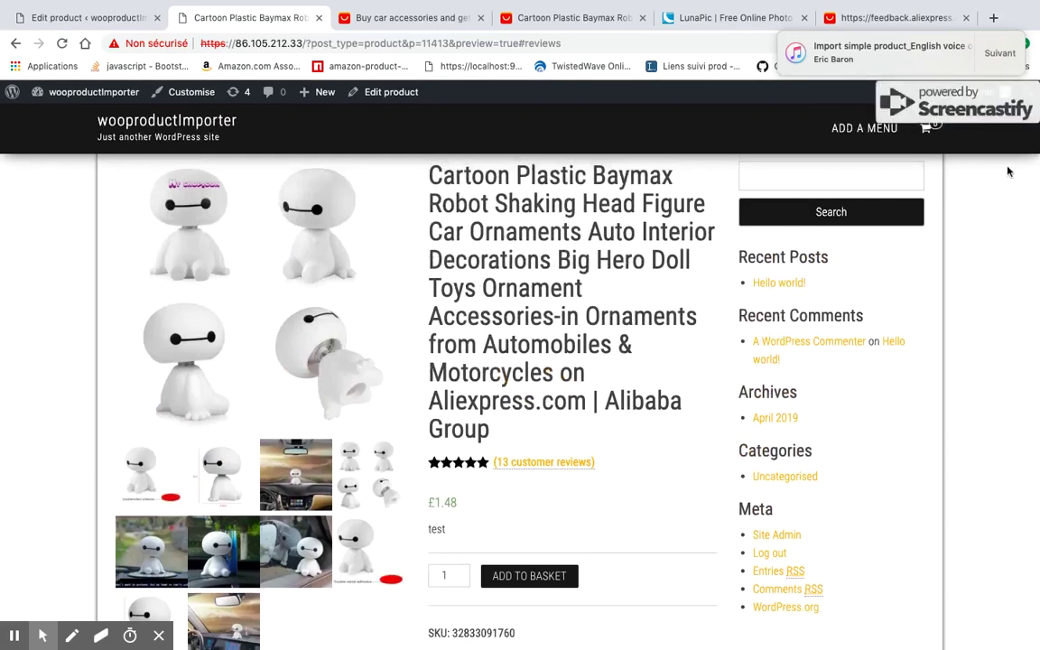
scroll(912, 335, "down", 1)
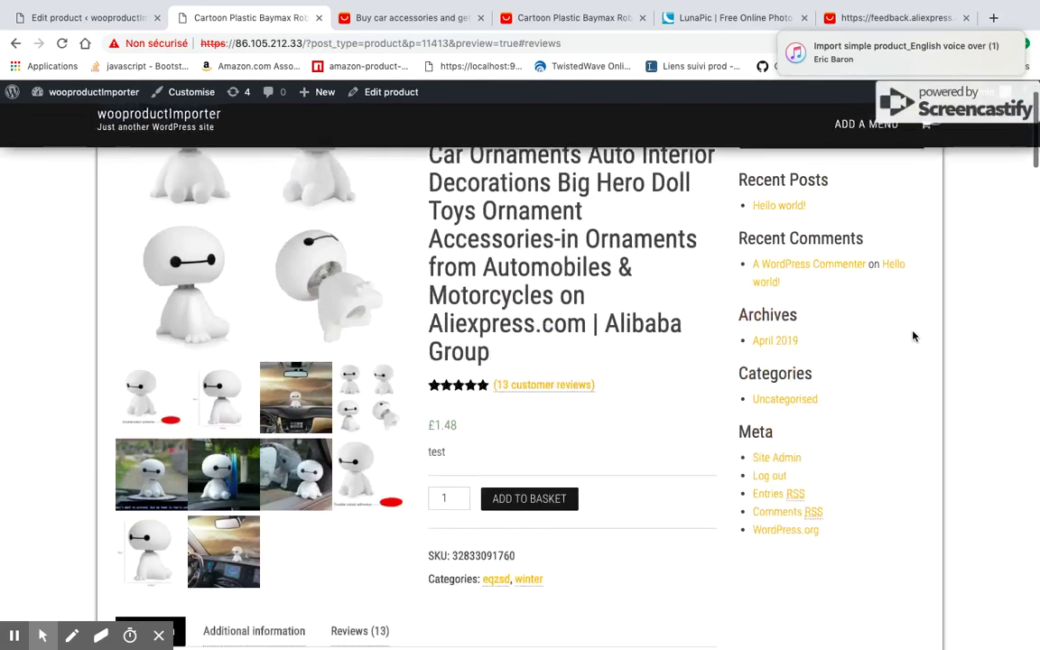
scroll(893, 336, "up", 1)
left_click(305, 457)
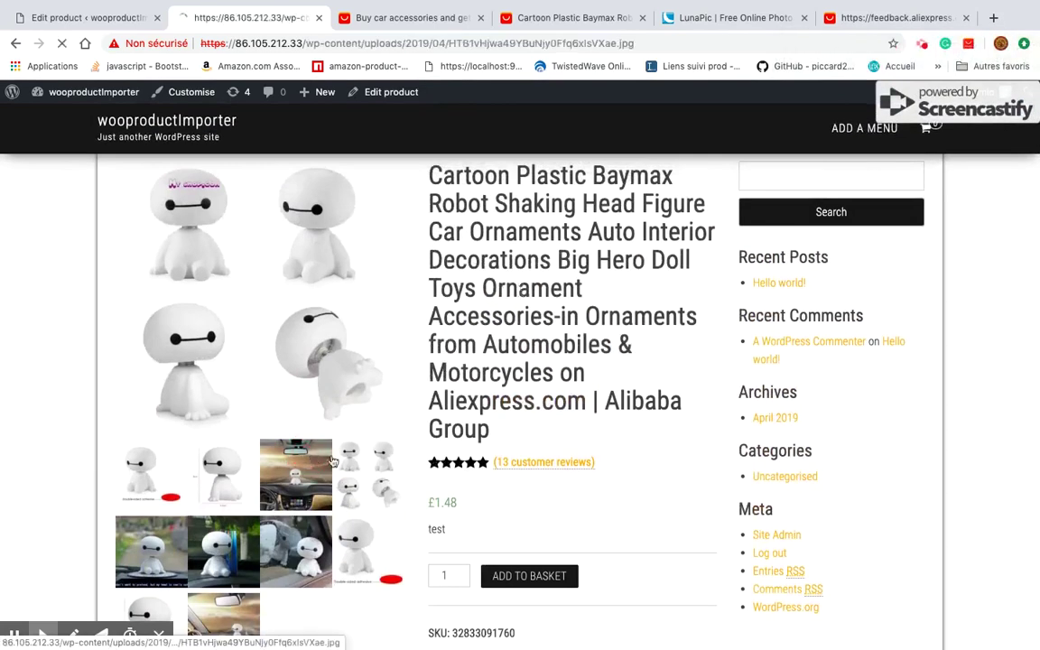